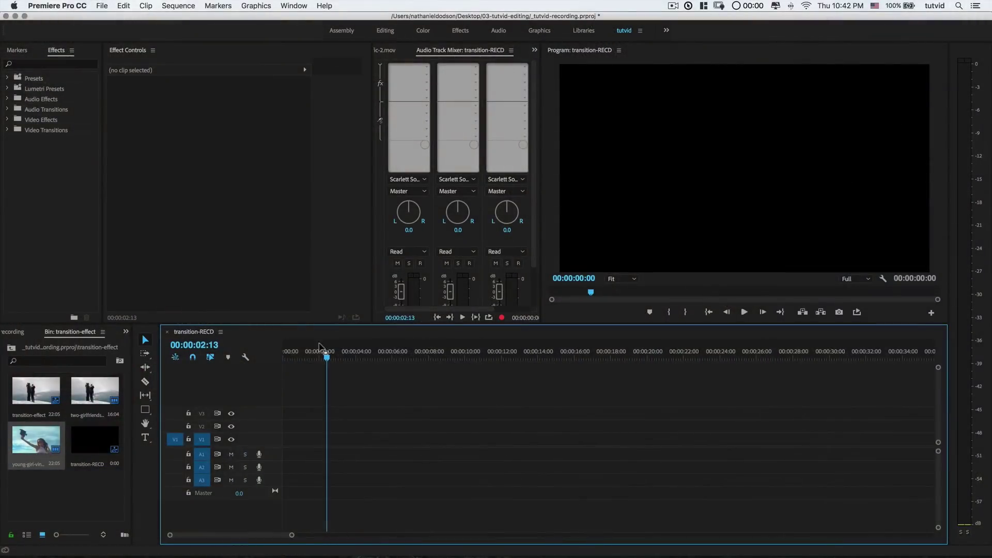
Step: Add the young-girl clip to V1, keeping existing sequence settings, and apply Horizontal Flip
drag(48, 442, 285, 445)
click(578, 309)
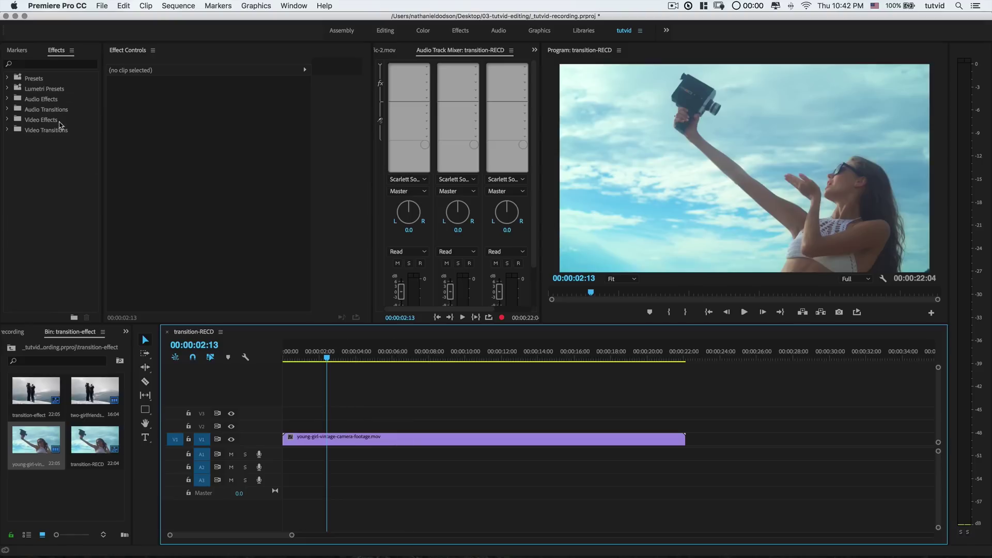
click(59, 63)
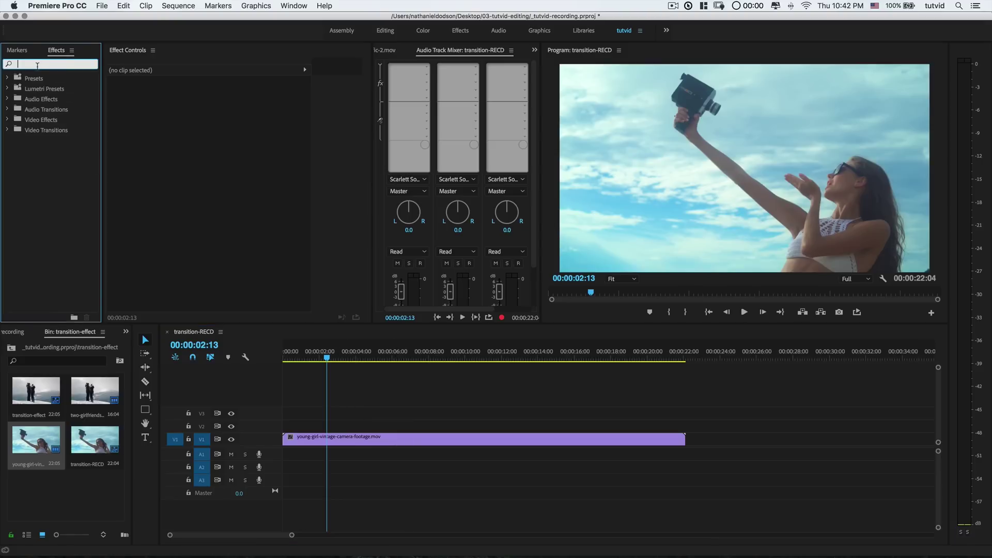
text(Flip)
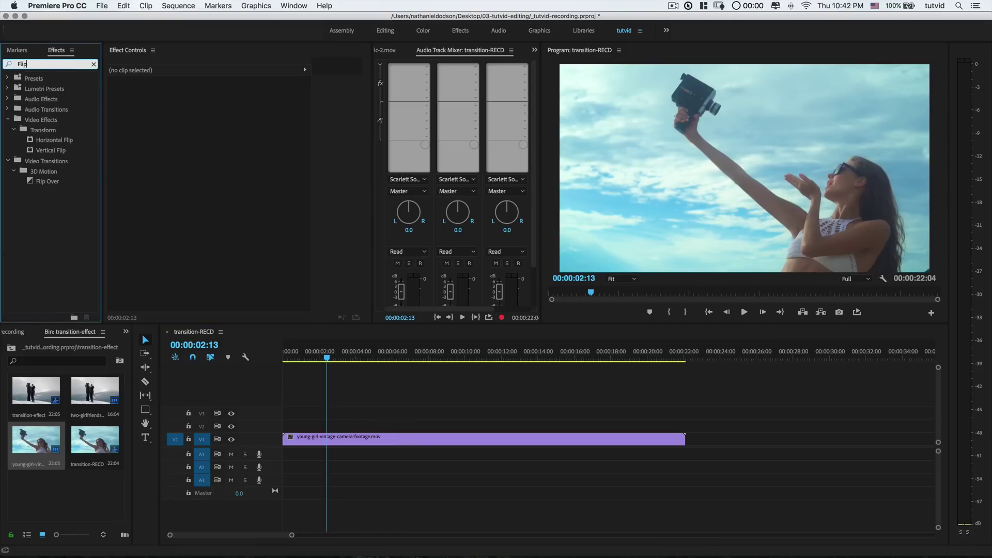
mouse_move(55, 139)
mouse_down()
mouse_move(206, 249)
mouse_move(381, 435)
mouse_up()
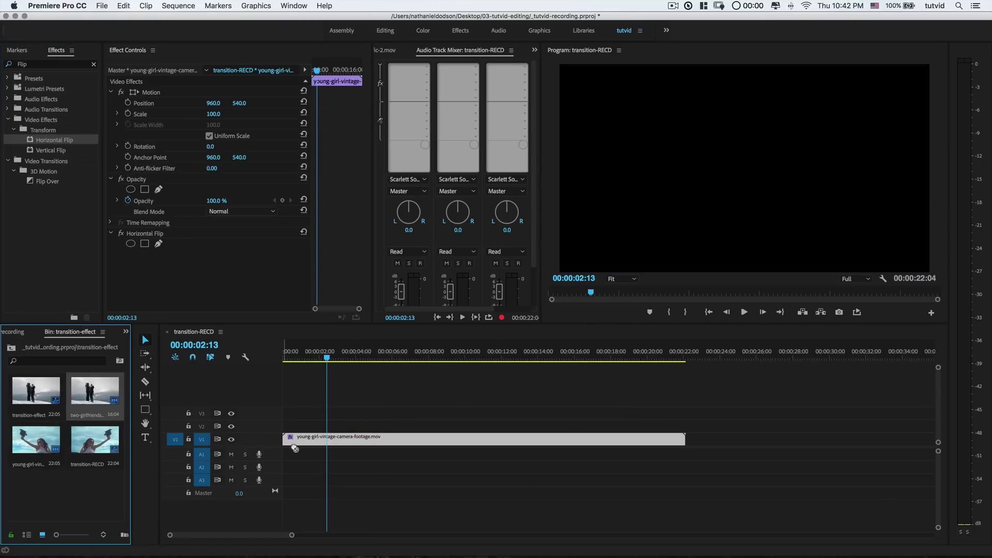
Step: Place the two-girlfriends clip on V2 and duplicate it onto V3
drag(101, 401, 279, 430)
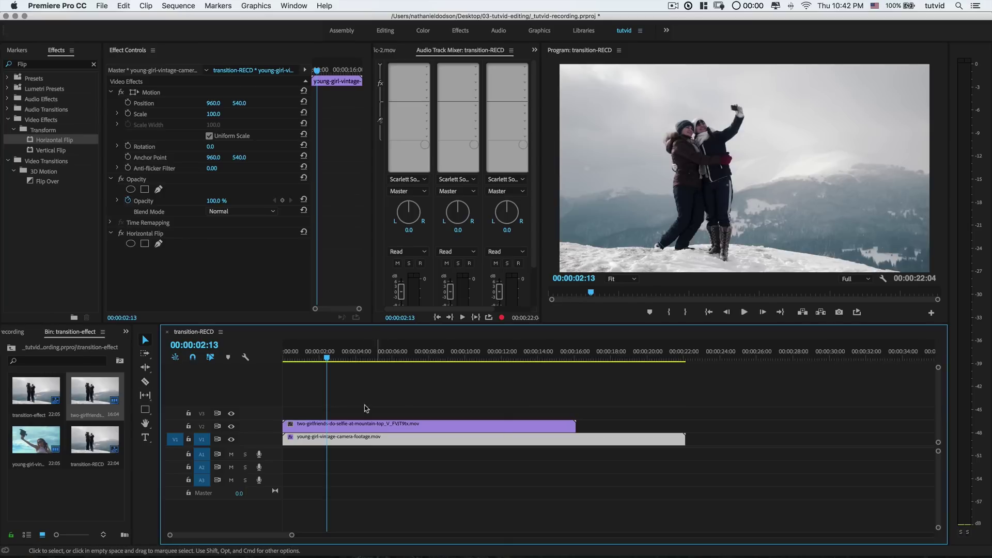
click(349, 426)
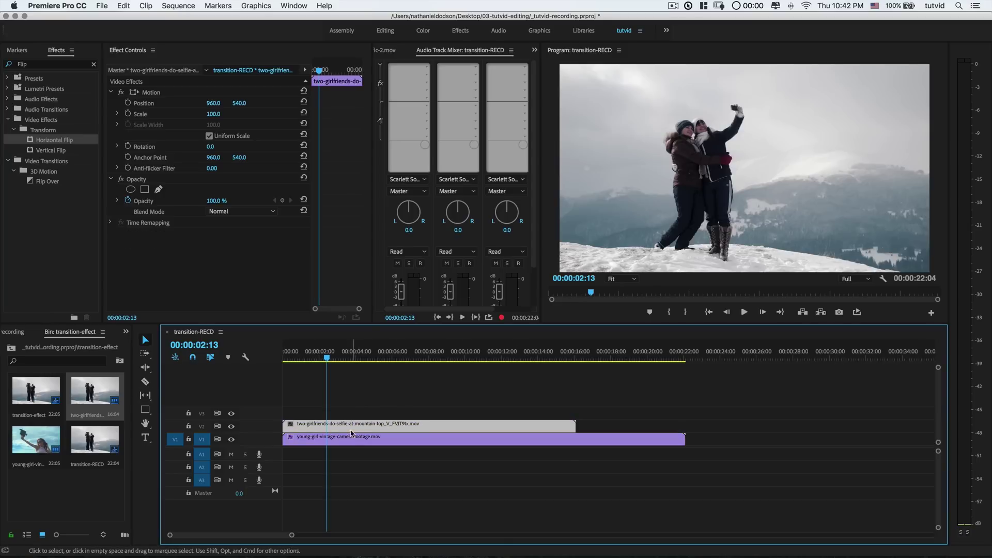
drag(347, 428, 387, 413)
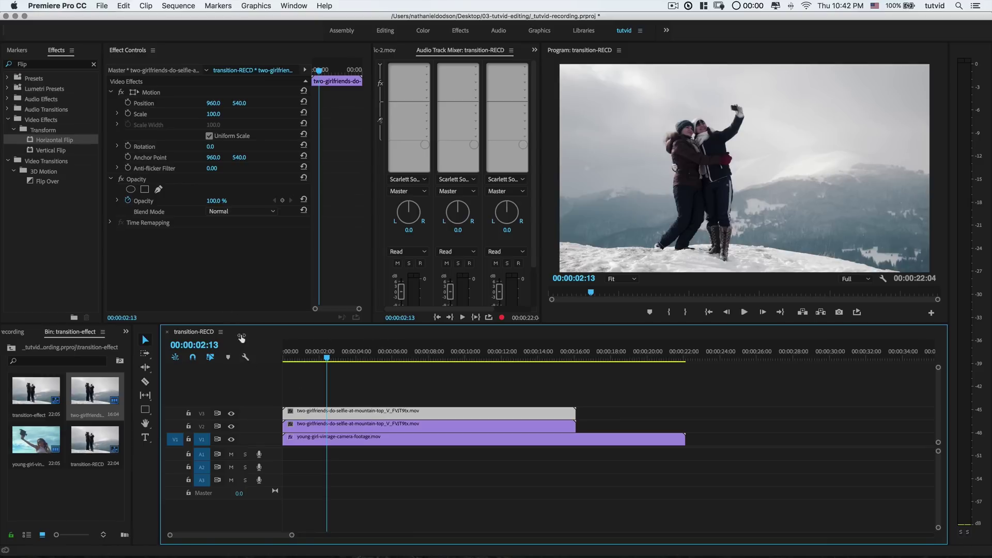
Step: Apply Ultra Key to the V3 copy, hide lower tracks, and sample the dark jacket colour
click(36, 66)
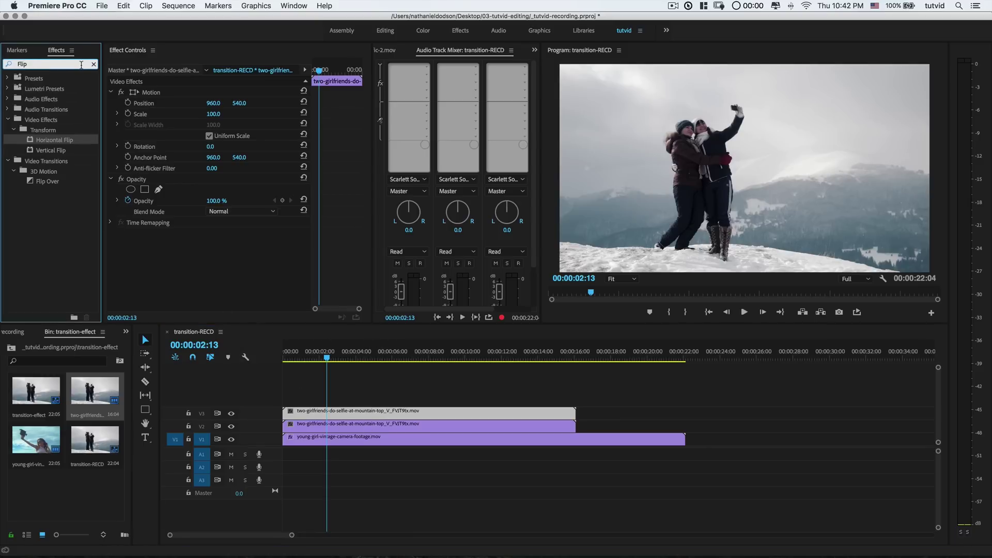
click(93, 65)
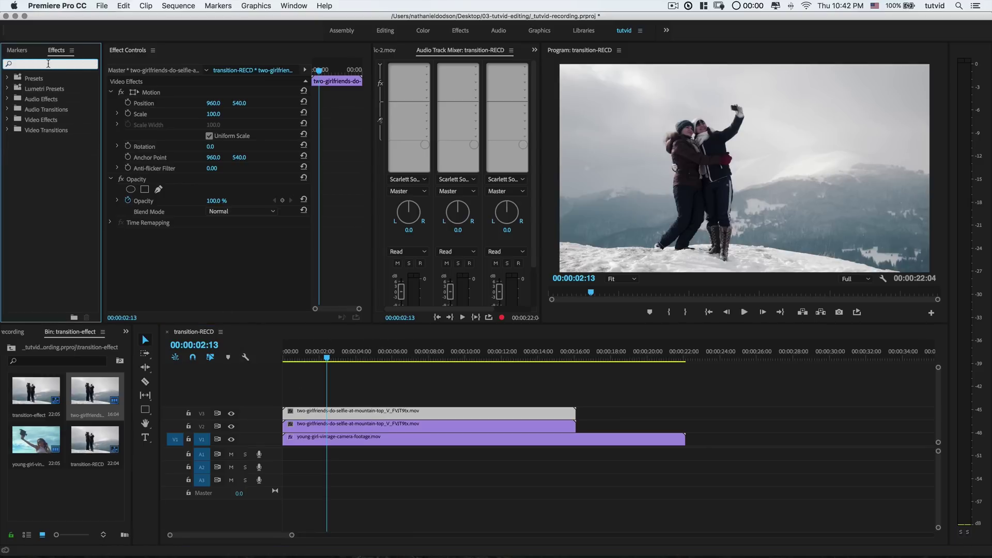
text(ultra)
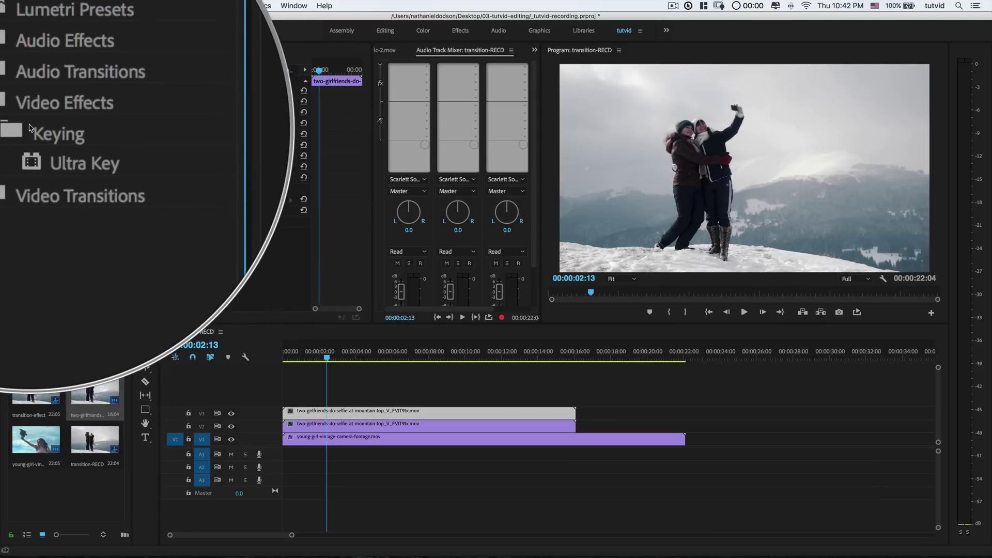
drag(34, 141, 326, 412)
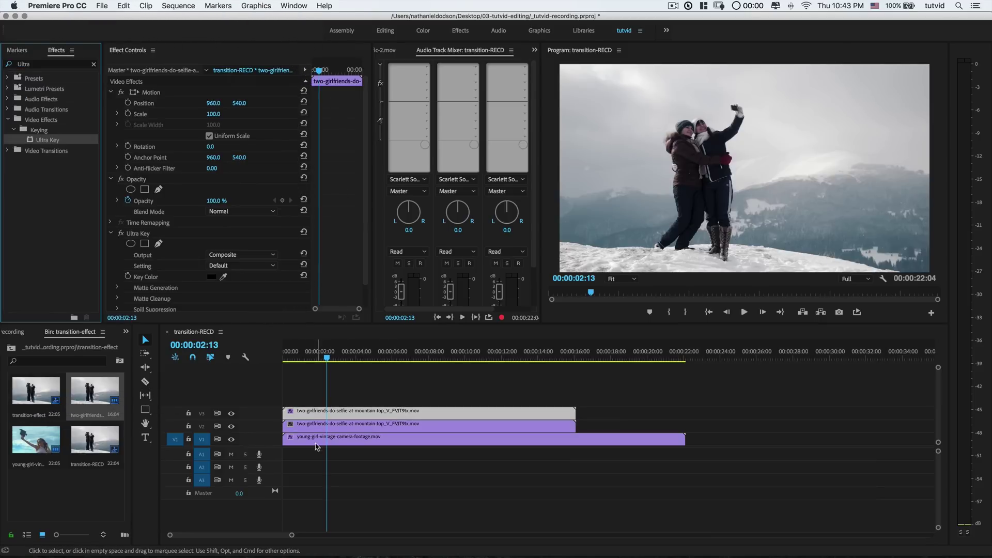
click(230, 426)
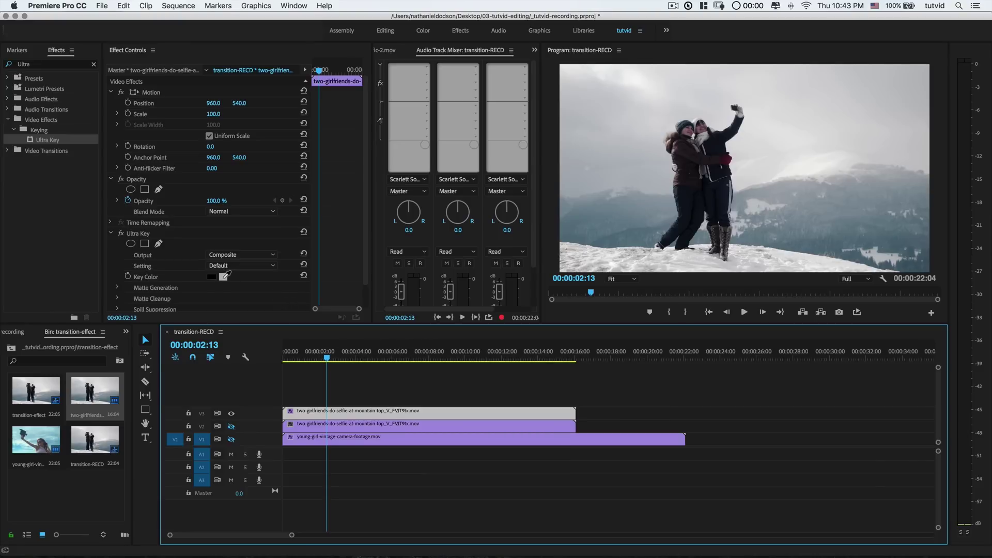
mouse_move(226, 275)
mouse_down()
mouse_move(768, 208)
mouse_move(687, 205)
mouse_up()
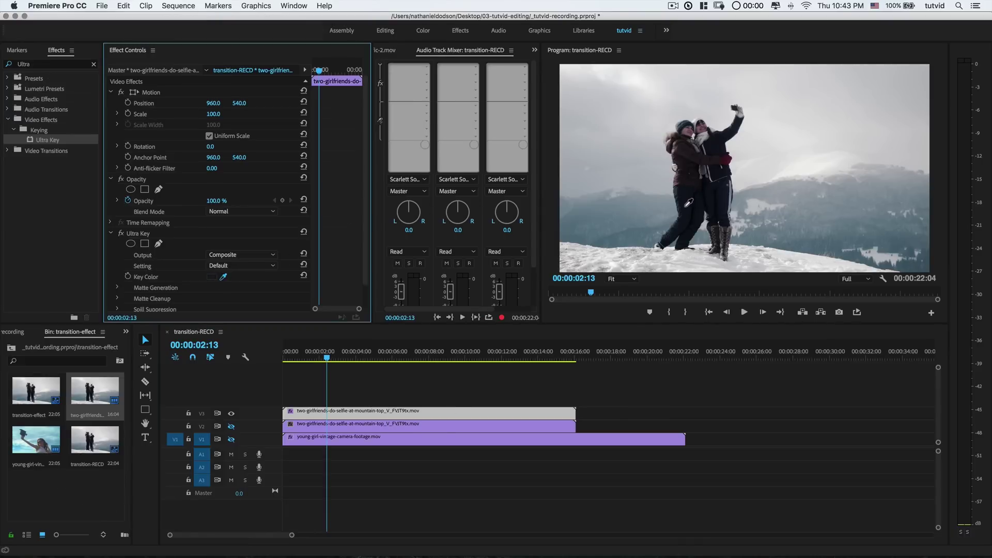
drag(688, 203, 693, 201)
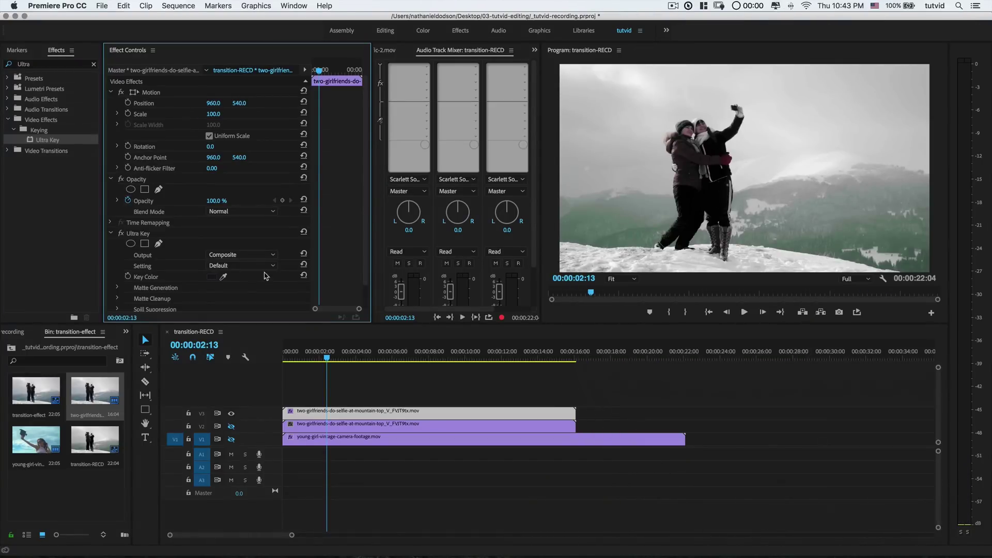
scroll(244, 294, down, 2)
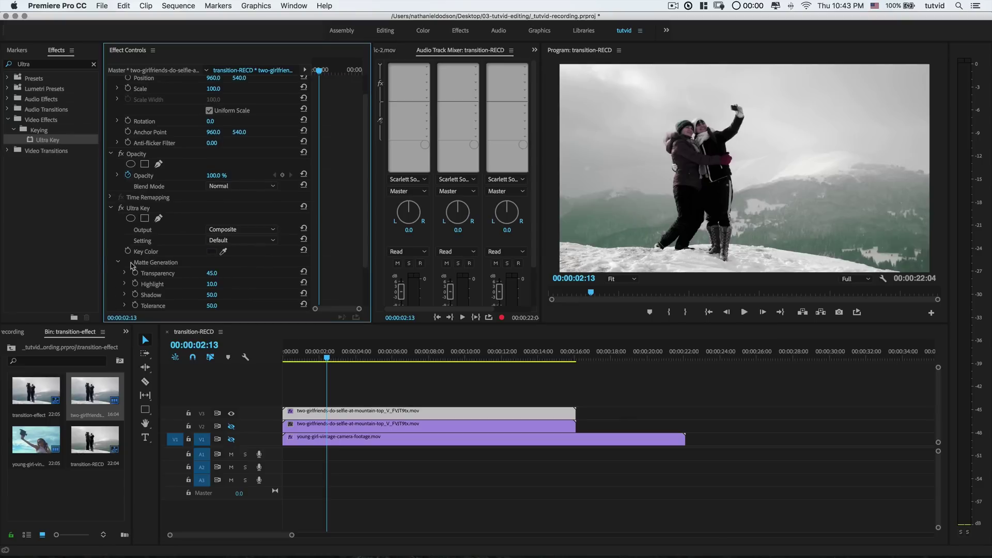
Step: Set Matte Generation to Transparency 100, Highlight 2.5, Shadow 0, Tolerance 50, Pedestal 100
click(117, 262)
click(211, 219)
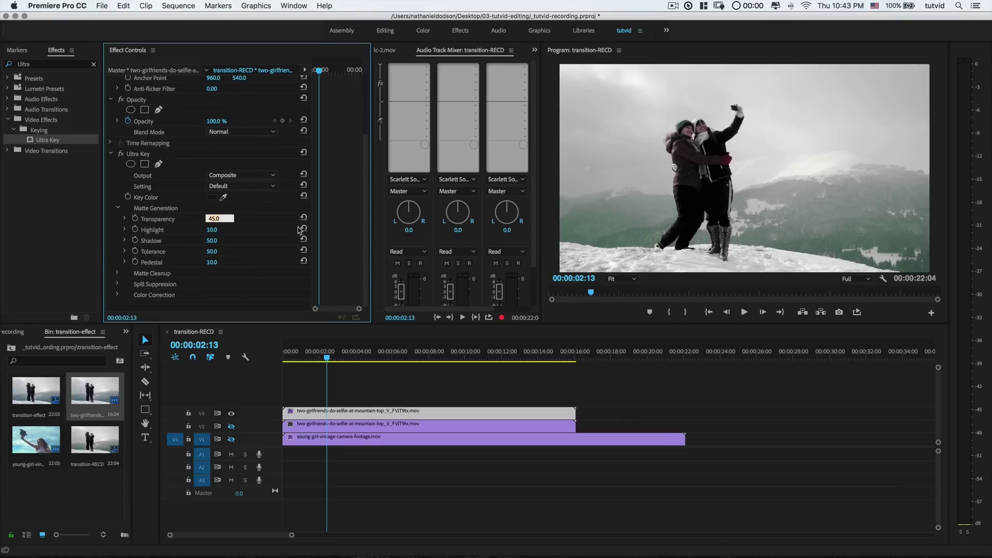
text(100)
key(Tab)
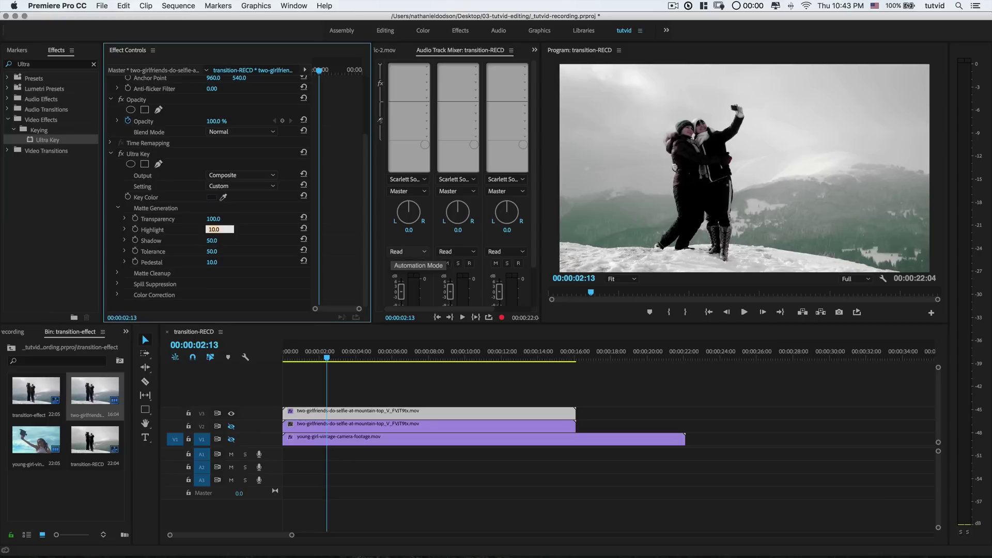
text(1)
key(Tab)
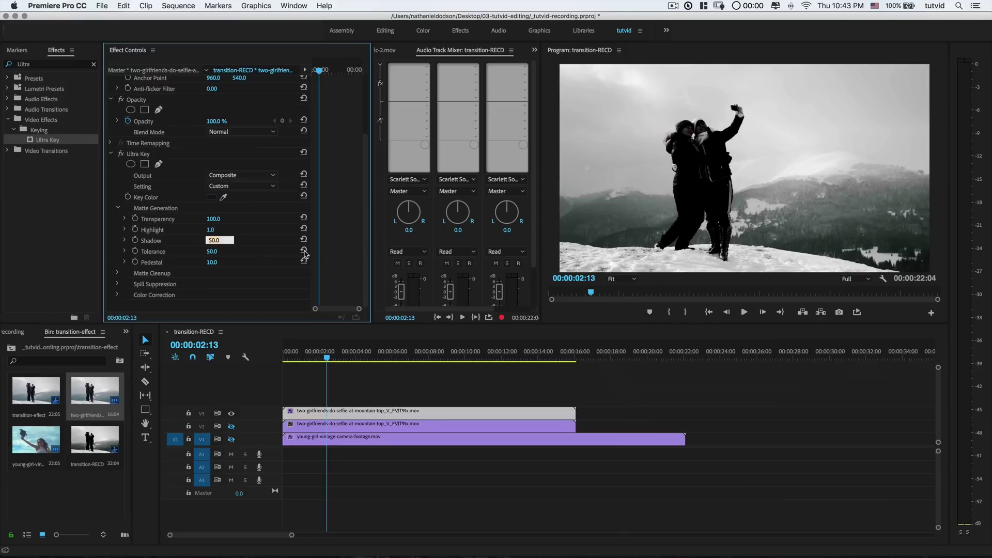
click(211, 230)
text(2)
key(Return)
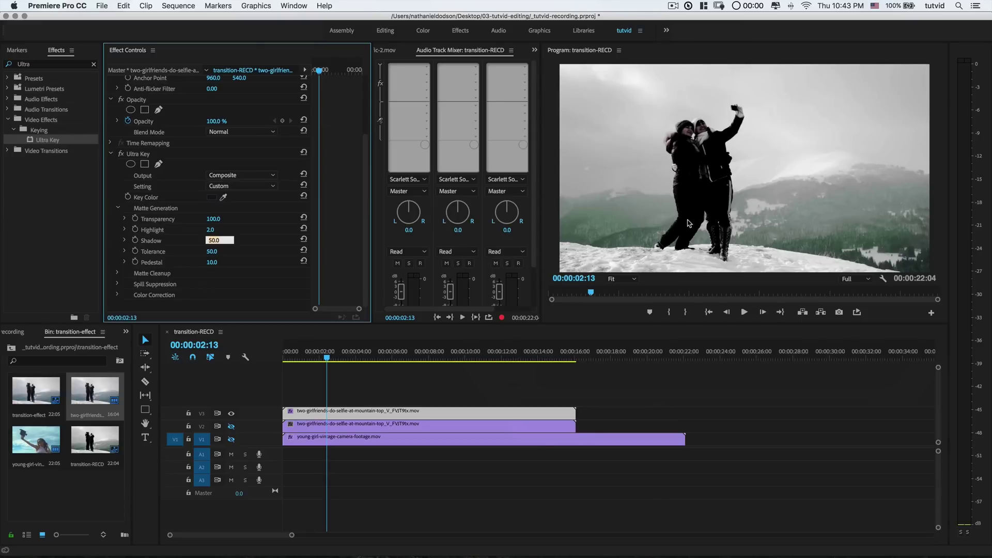
text(0)
key(Tab)
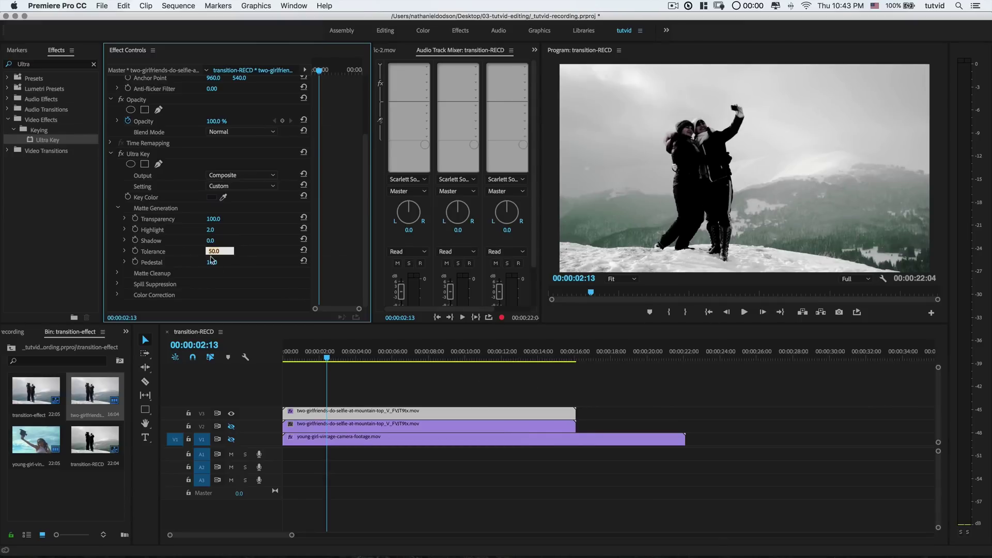
key(Tab)
text(100)
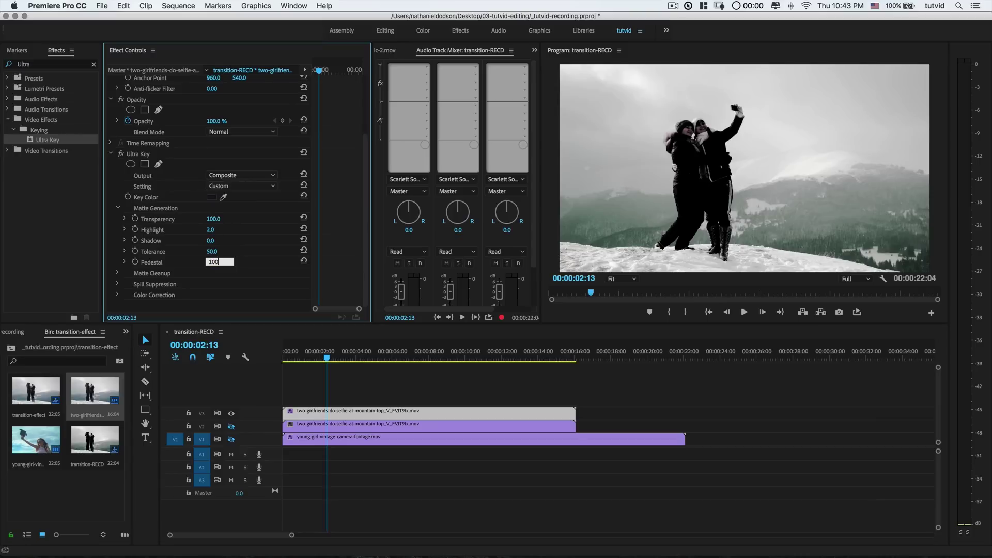
key(Tab)
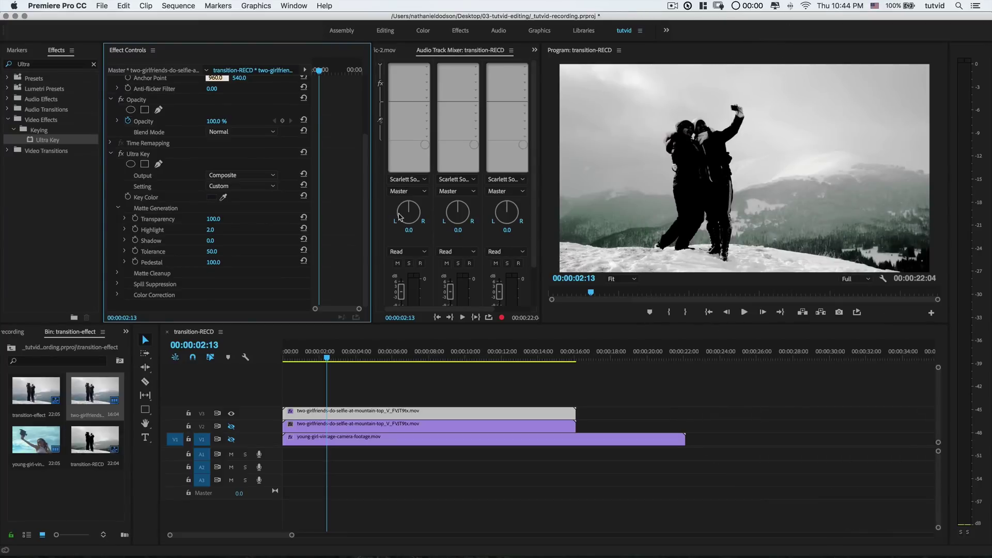
click(211, 230)
text(2.5)
key(Tab)
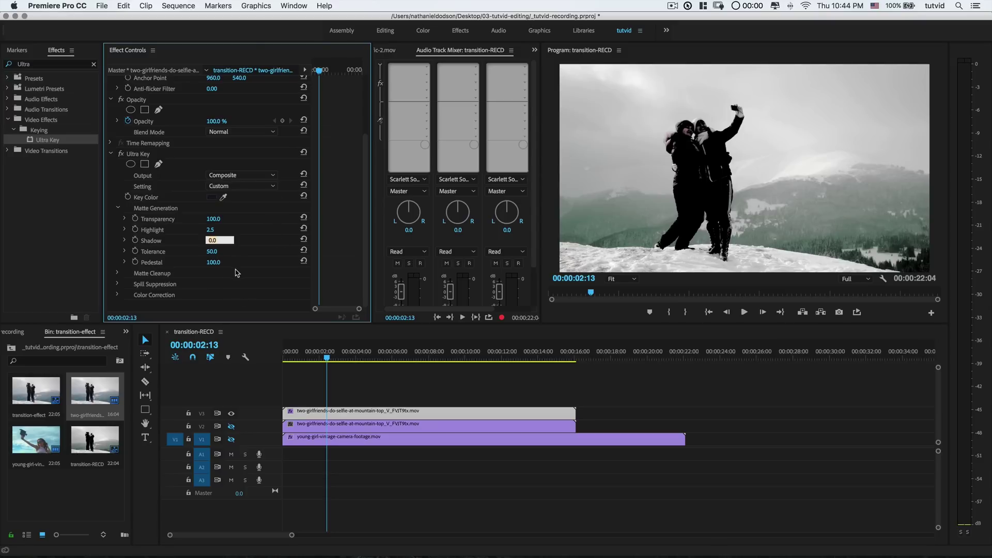
click(241, 175)
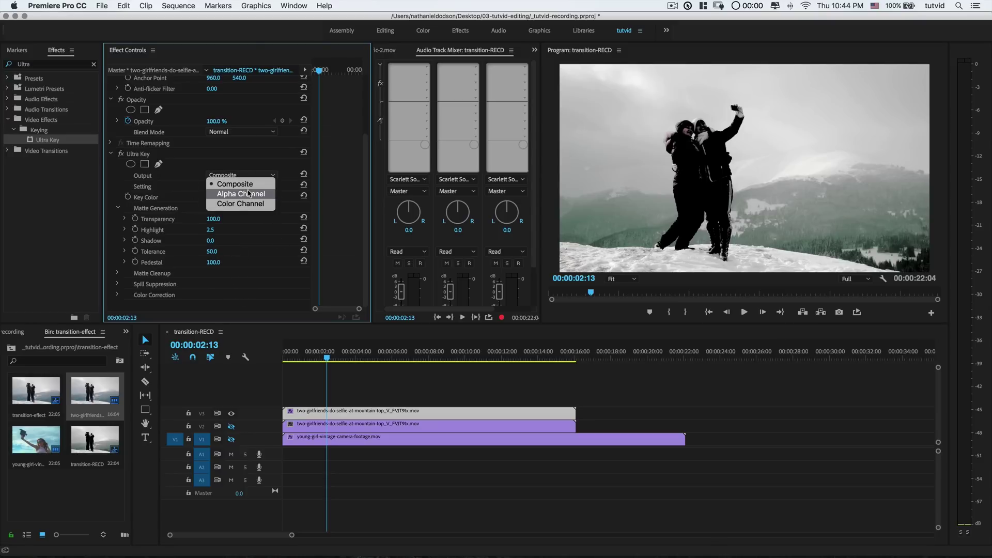
Step: Preview Ultra Key as a black-and-white alpha matte and raise Highlight to 3
click(237, 194)
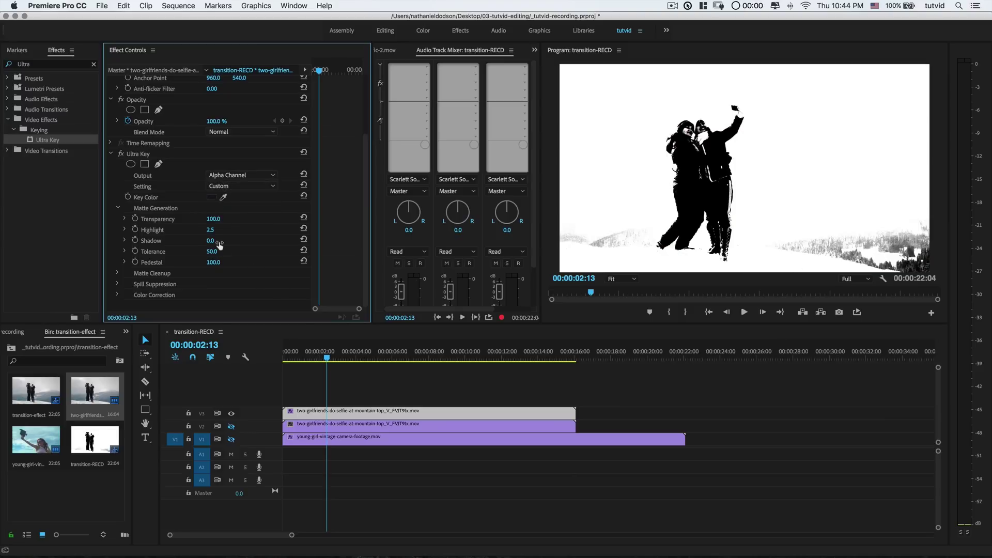
click(210, 230)
text(2)
key(Tab)
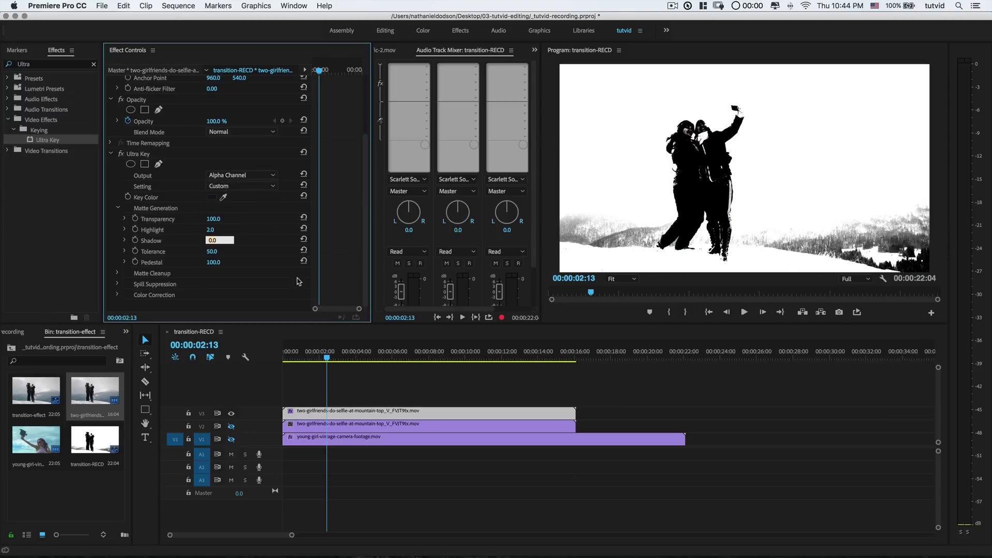
click(210, 230)
text(3)
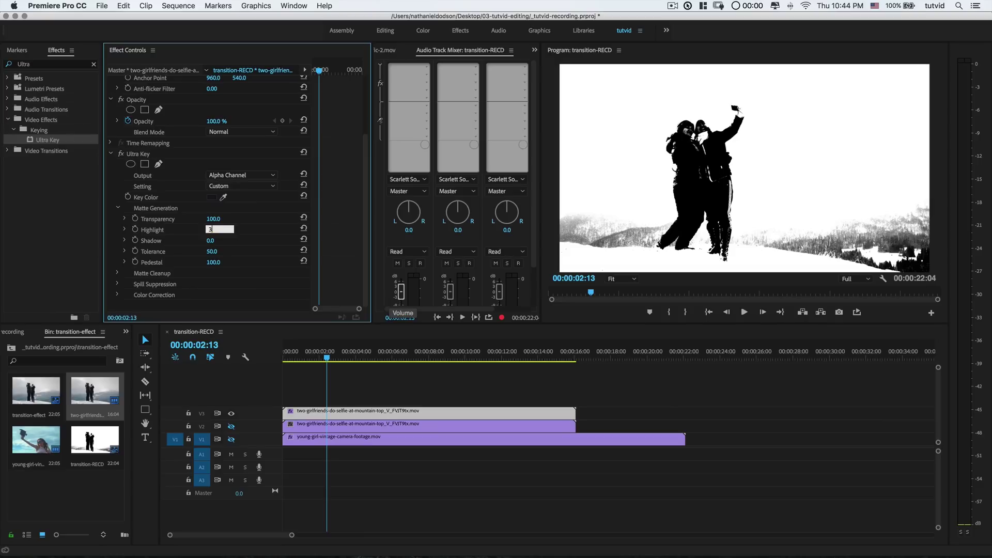
key(Tab)
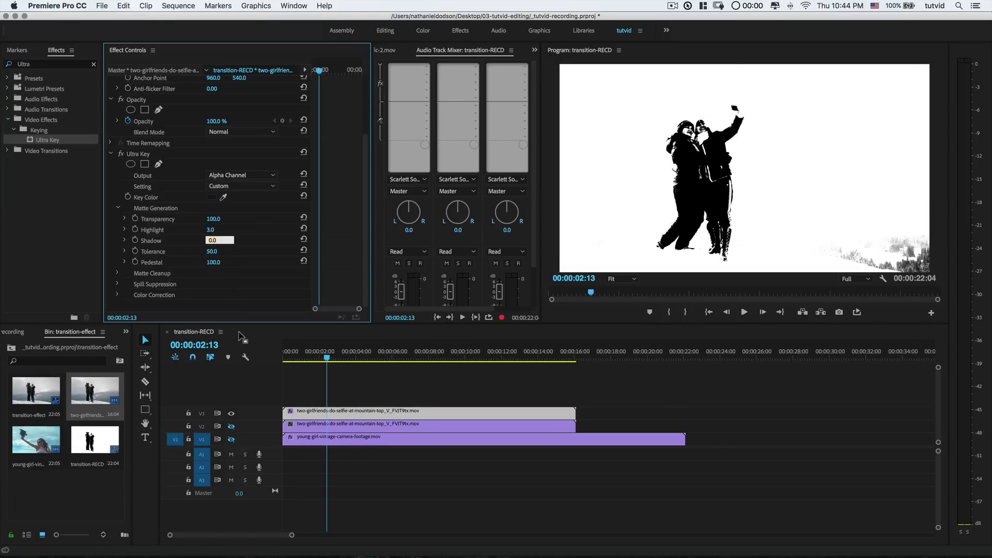
key(Return)
Step: Set Matte Cleanup Choke to 10 and Soften to 25, then collapse the group
click(118, 274)
scroll(248, 264, down, 2)
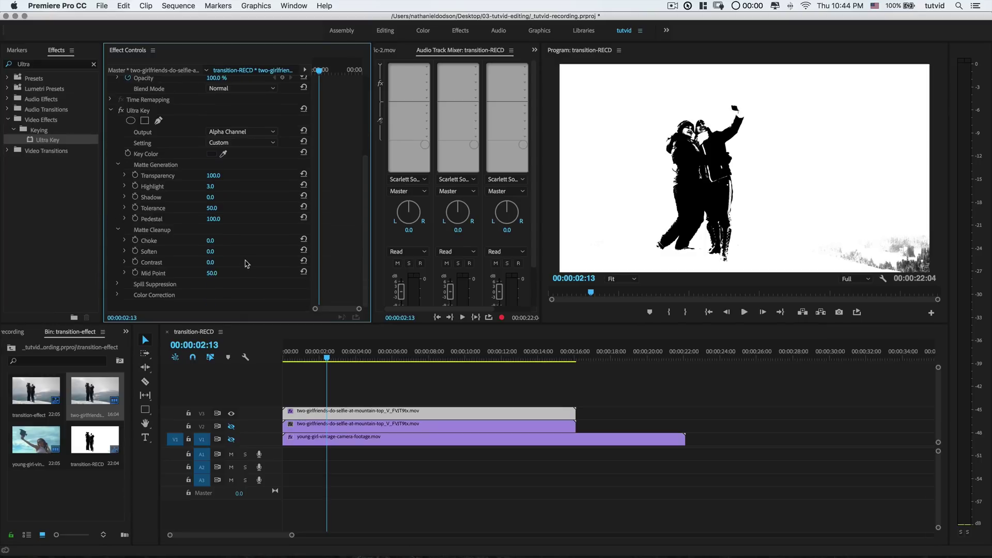
click(210, 240)
key(Tab)
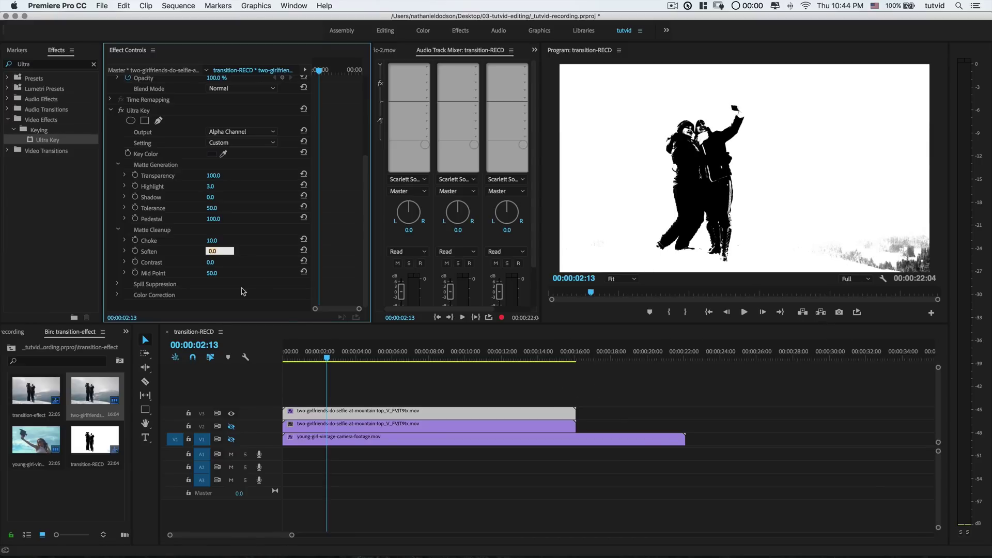
text(5)
key(Tab)
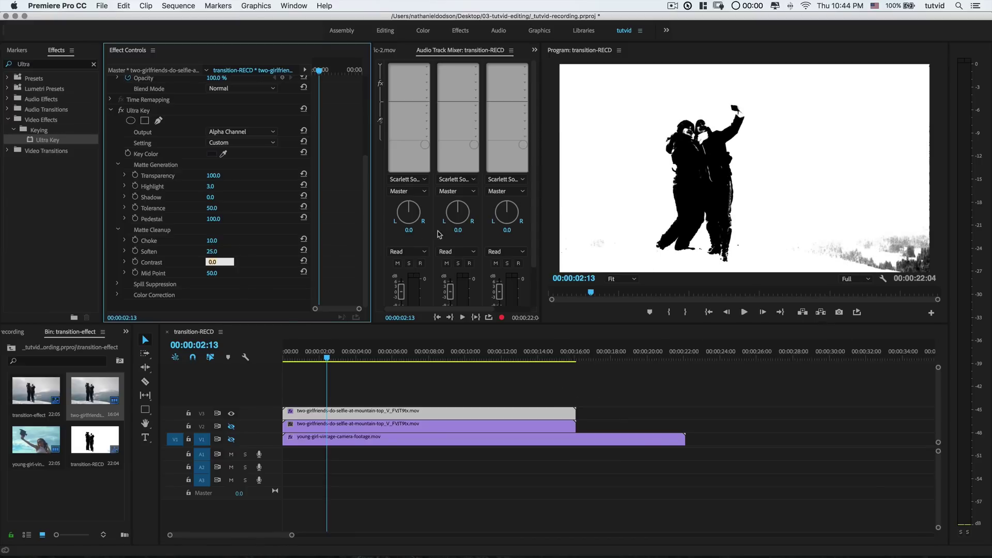
click(118, 229)
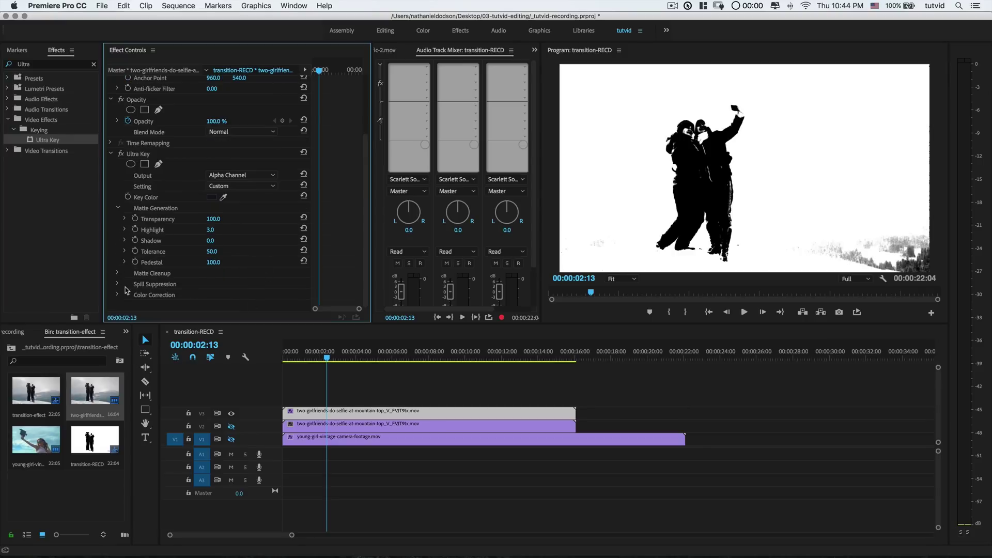
Step: Set Spill Suppression Range to 0, collapse the Ultra Key groups, and save the project
click(117, 285)
scroll(276, 297, down, 1)
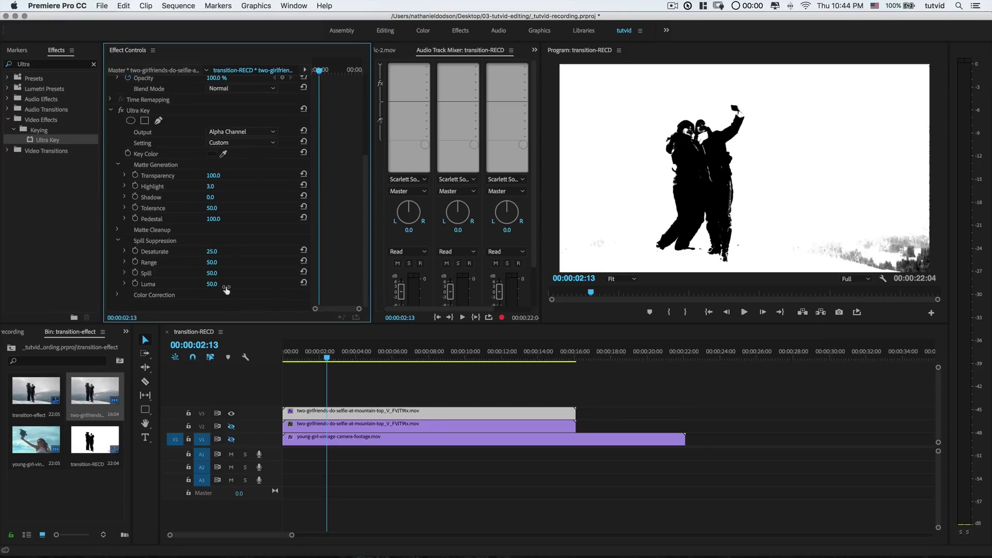
click(211, 263)
text(0)
key(Tab)
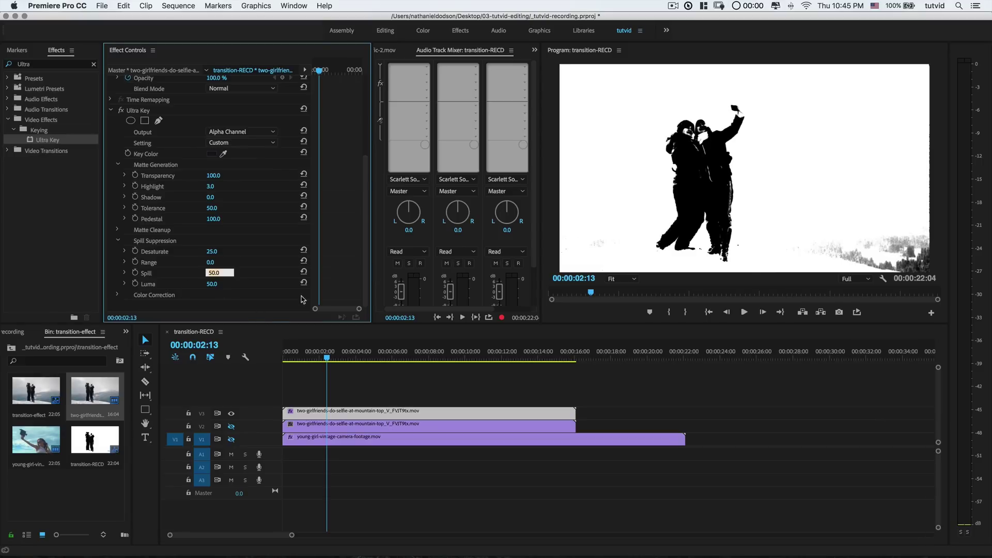
click(119, 241)
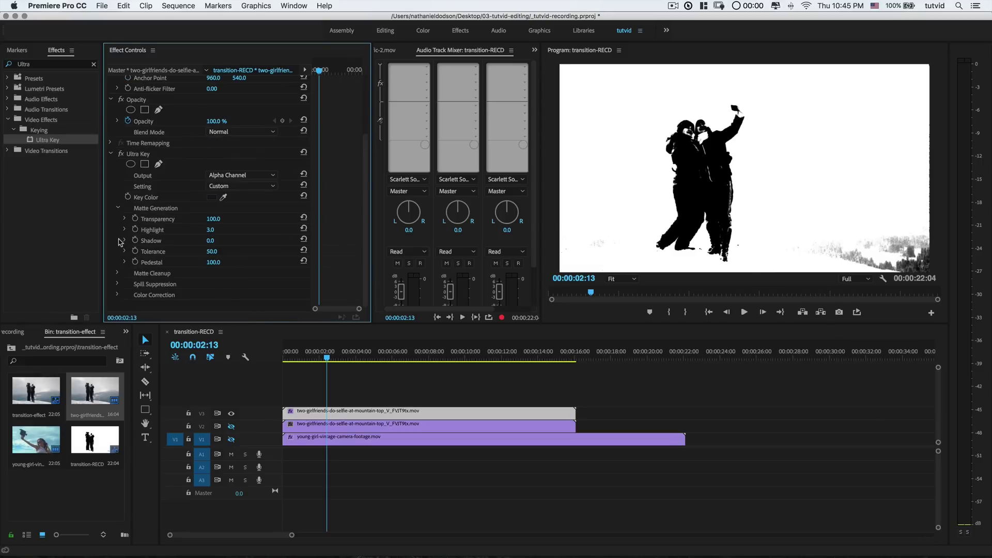
click(117, 209)
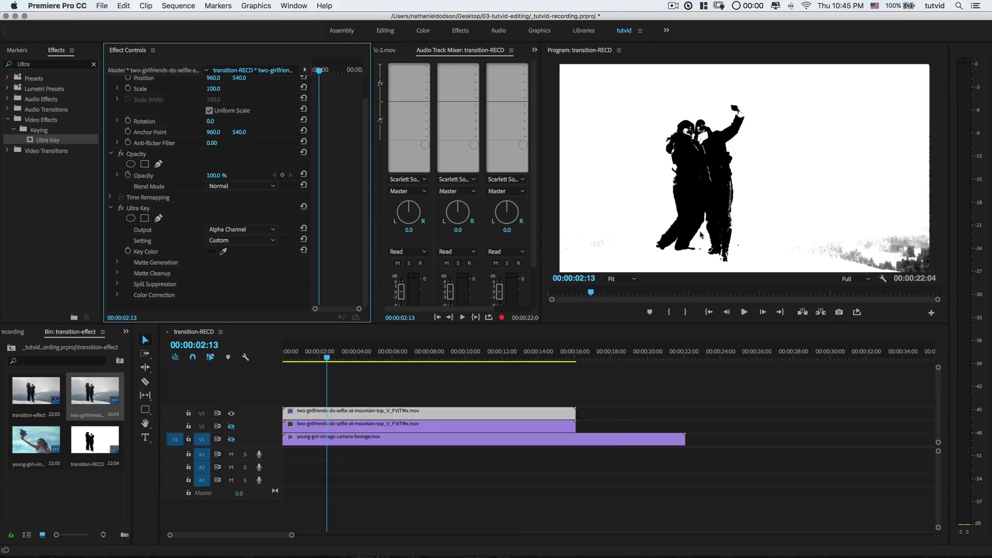
key(super+s)
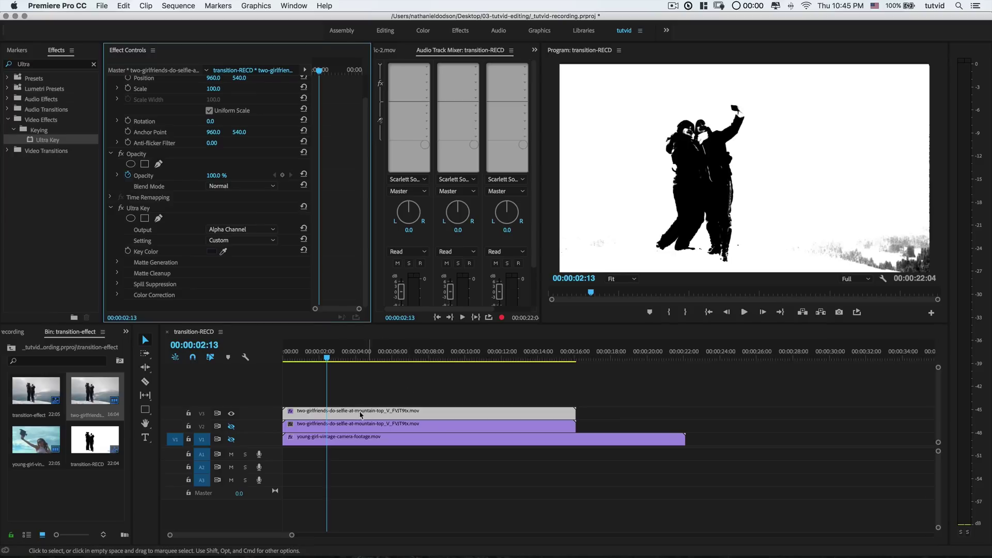
Step: Turn on the V2 track's visibility and select the lower selfie clip on V2
click(329, 423)
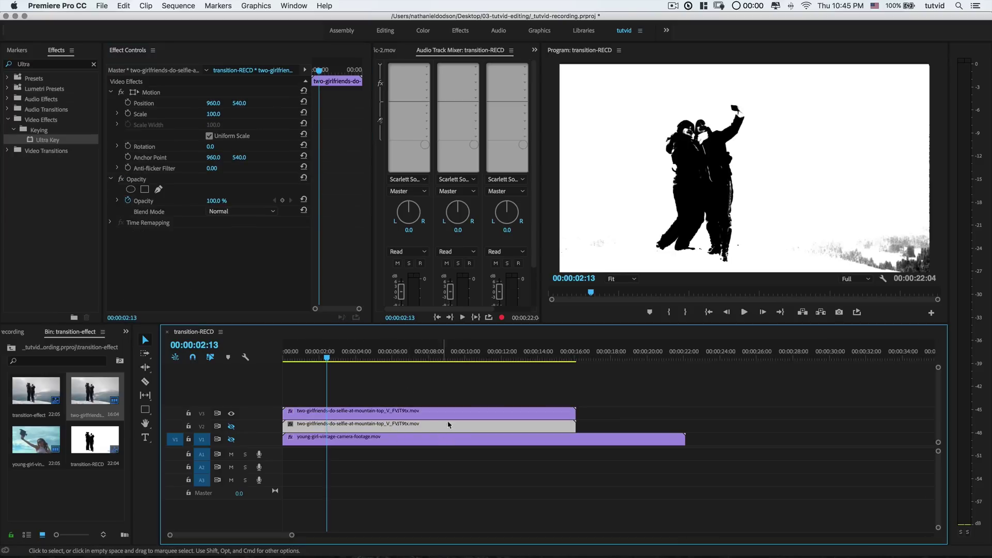
click(231, 427)
click(398, 424)
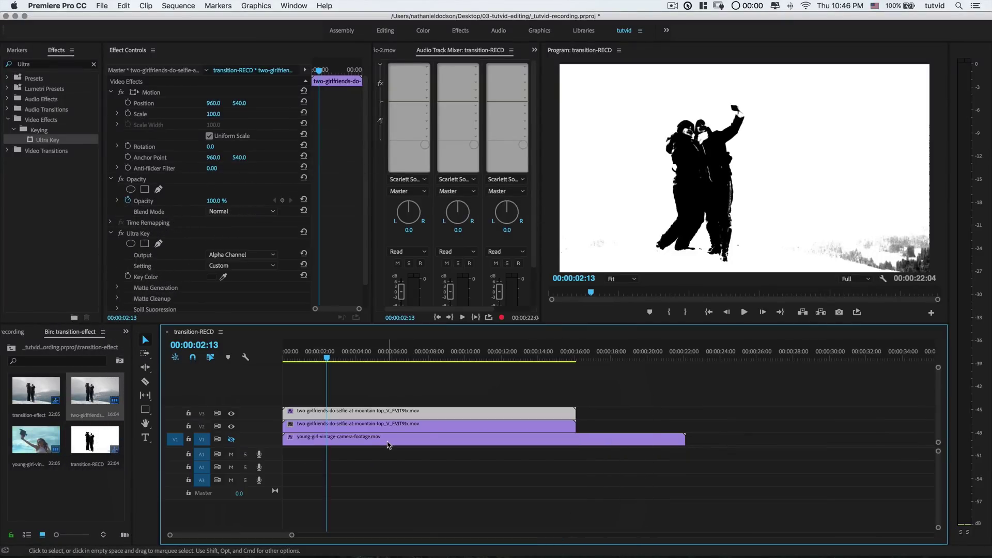
click(298, 423)
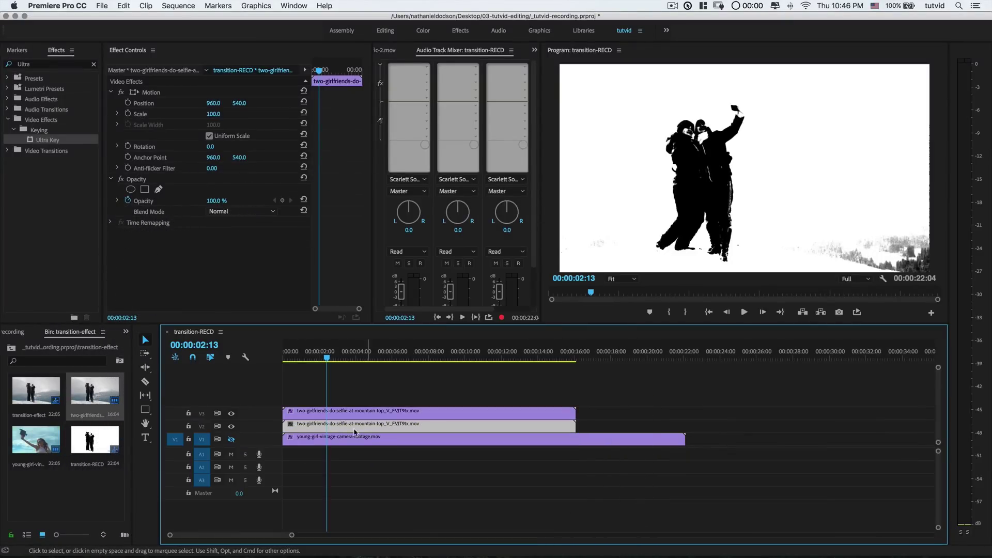
click(38, 64)
text(Tr)
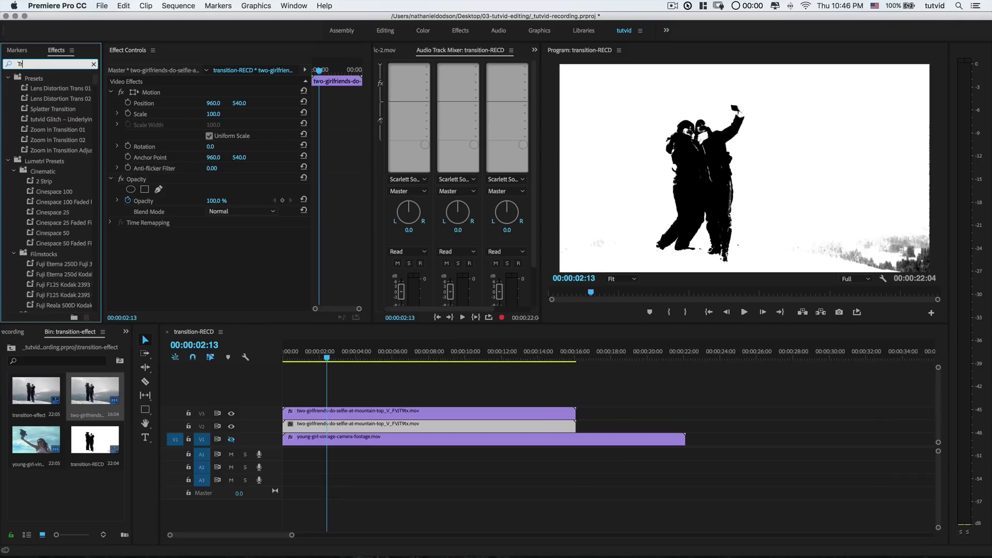
text(ack)
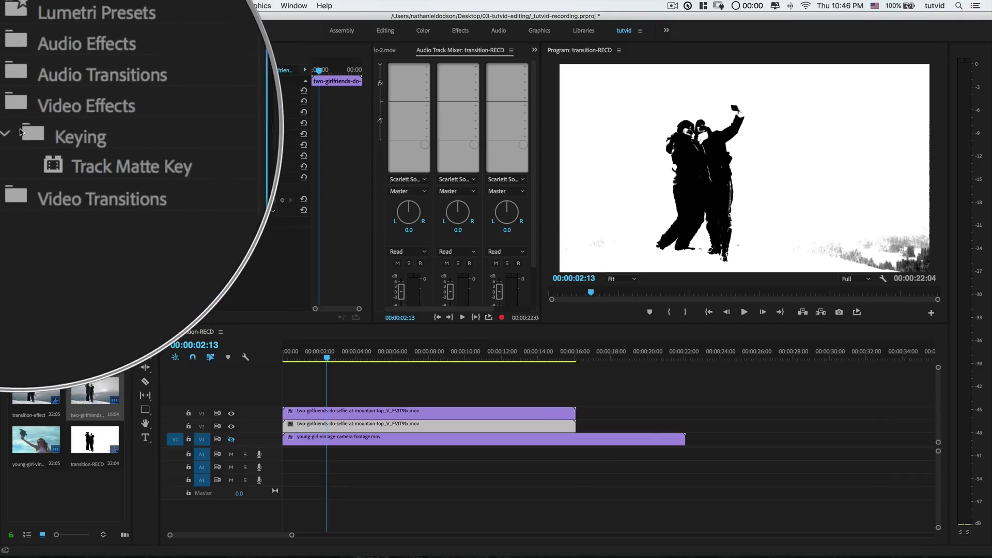
Step: Apply Track Matte Key to the V2 clip with Matte Video 3 and Matte Luma compositing
drag(38, 142, 388, 428)
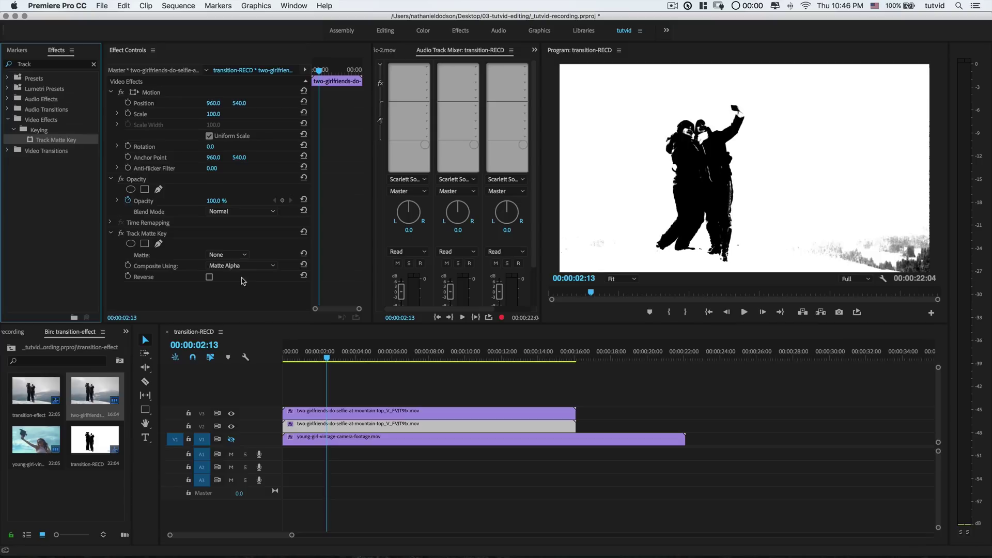
click(228, 254)
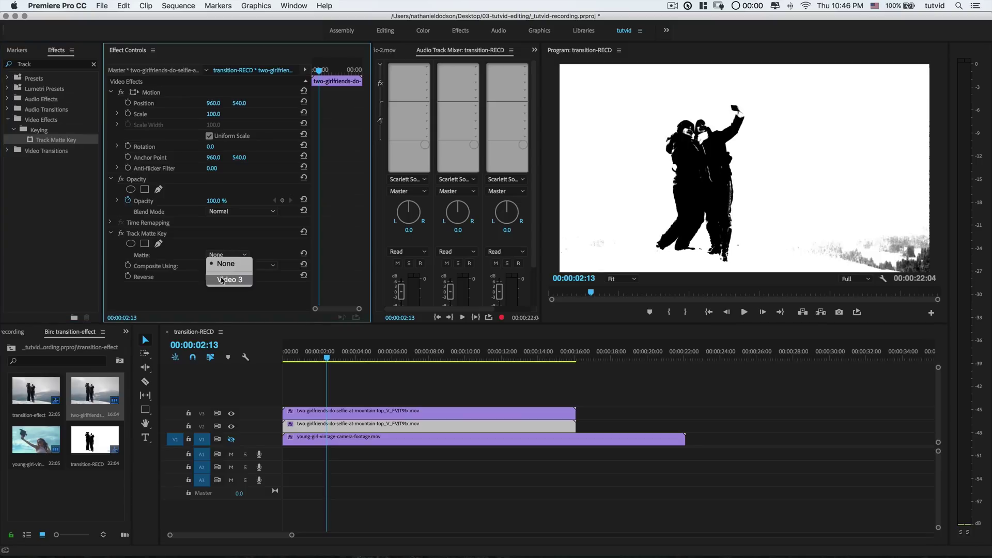
click(223, 281)
click(240, 280)
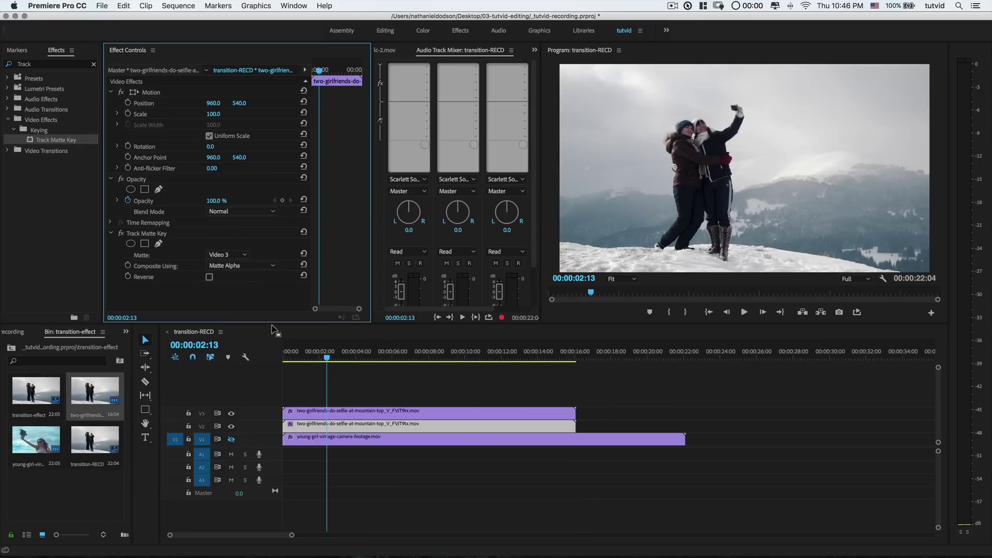
click(233, 266)
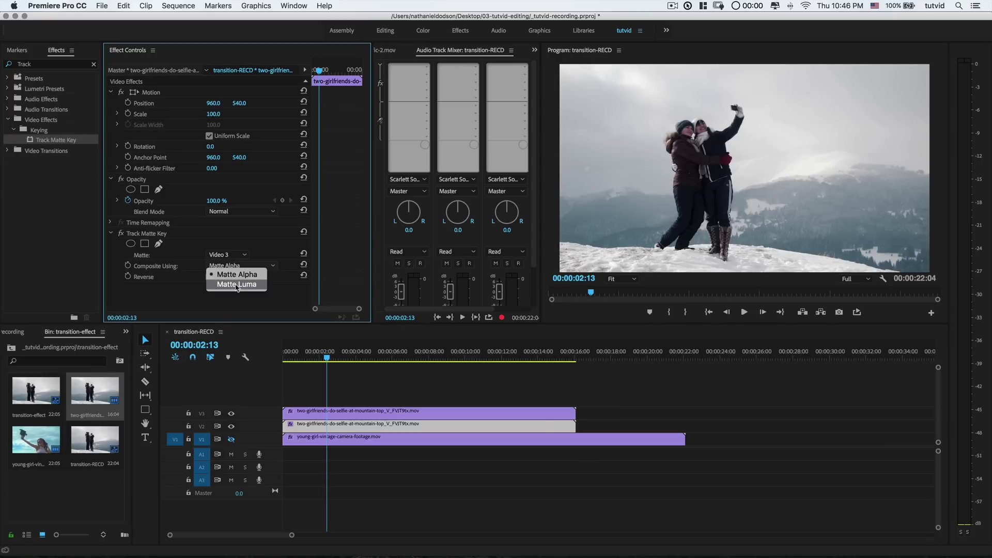
click(235, 284)
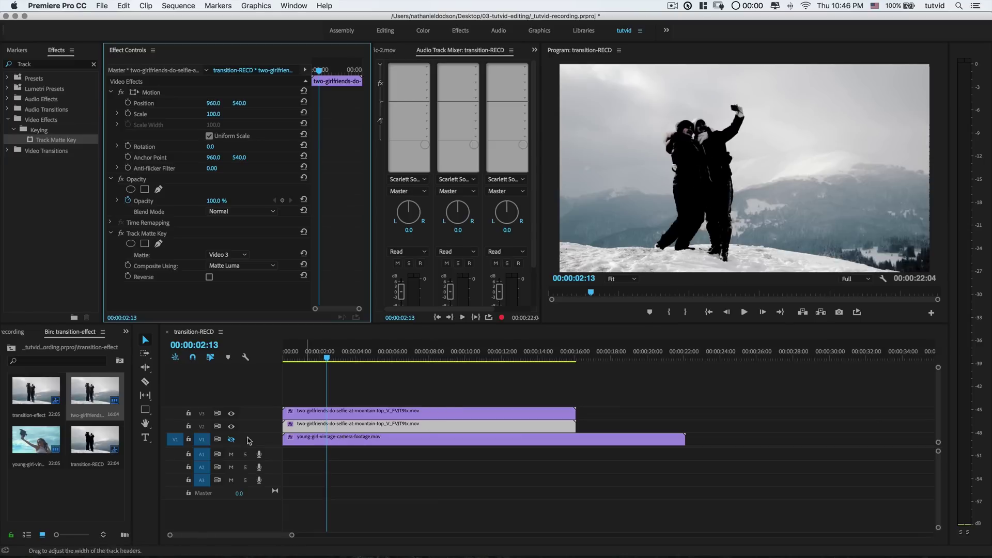
click(232, 440)
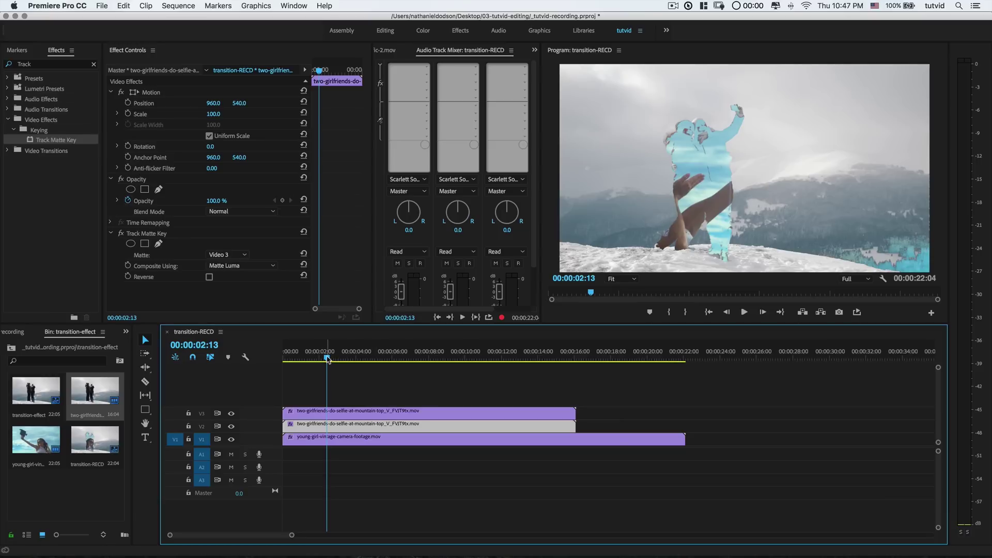
Step: Scrub to preview the composite, then select the V3 clip and widen Effect Controls
drag(327, 359, 283, 359)
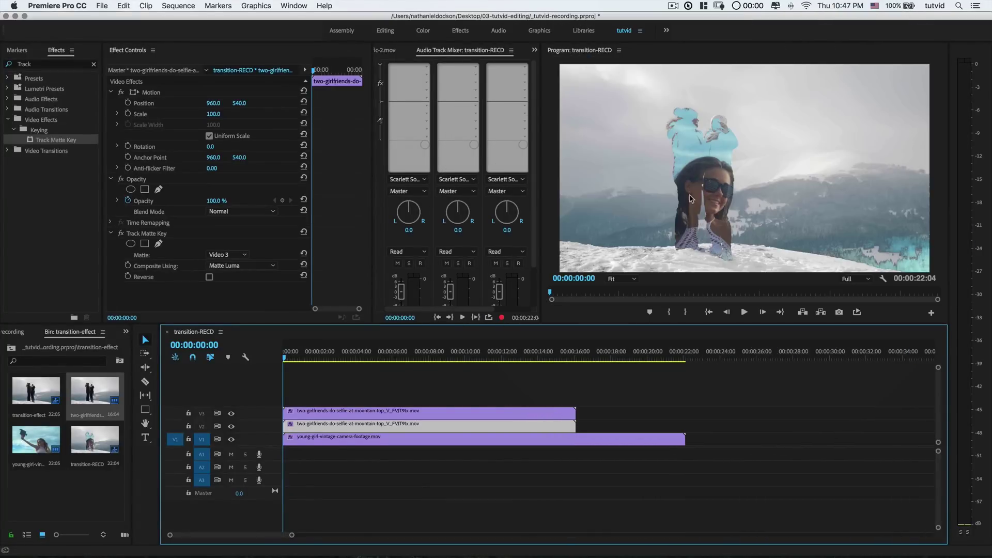
click(296, 413)
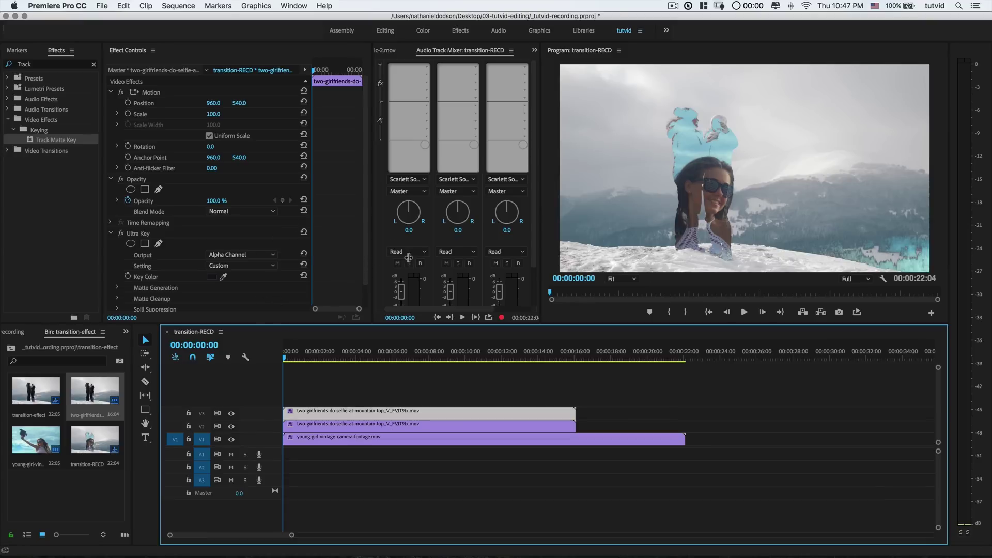
drag(373, 259, 457, 251)
Step: Keyframe Ultra Key Transparency at 0 on the clip start and 100 about one second in
drag(371, 265, 318, 264)
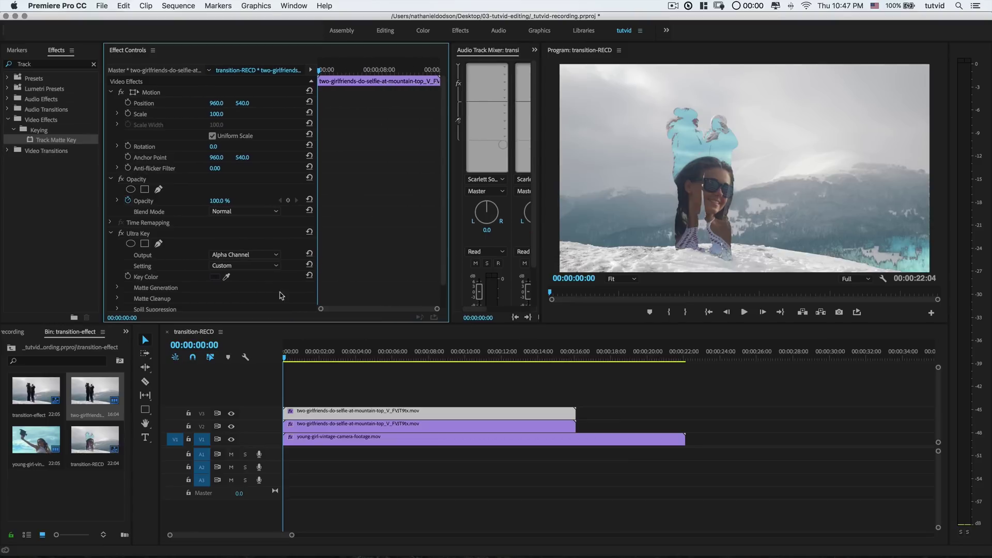
scroll(283, 294, down, 1)
click(116, 262)
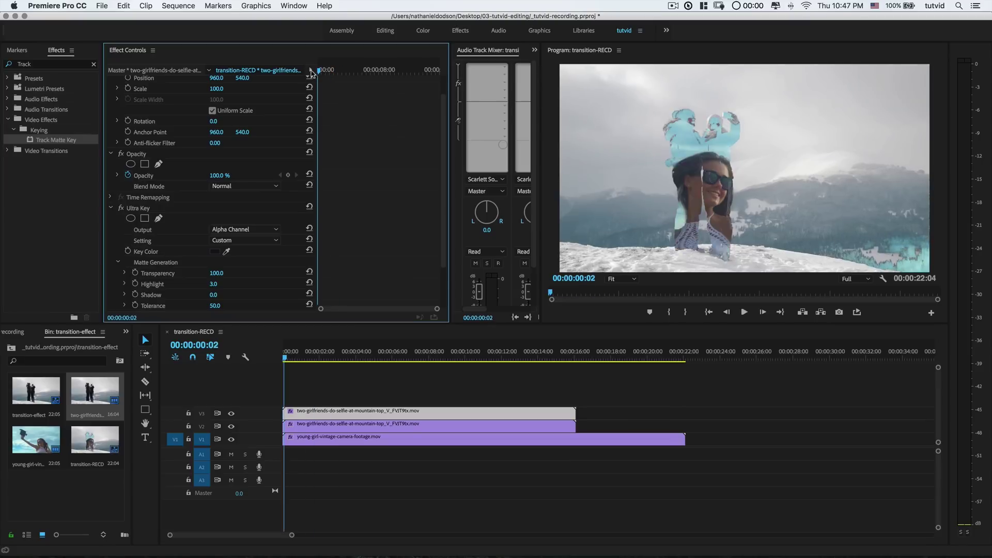
key(shift)
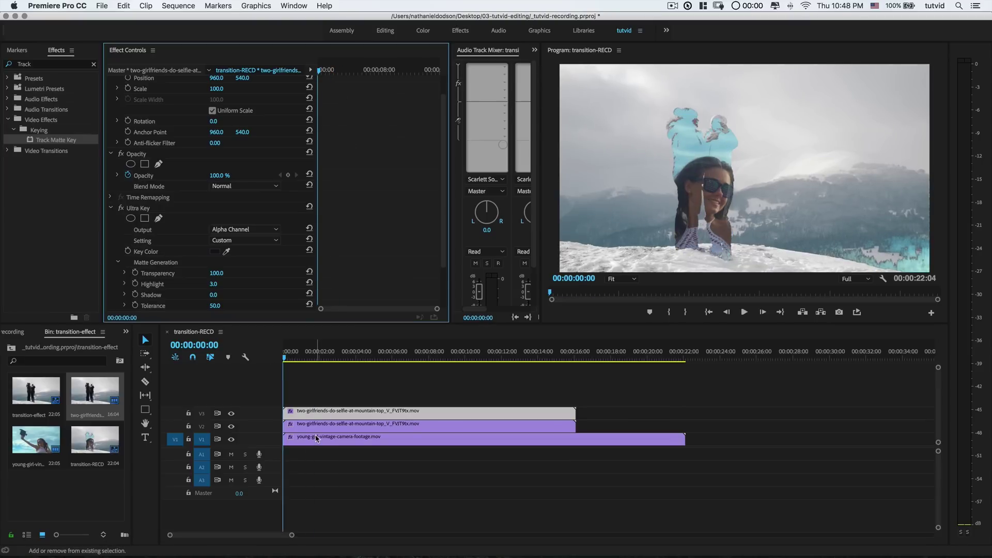
key(shift+Right)
key(shift+Right)
key(shift+Right)
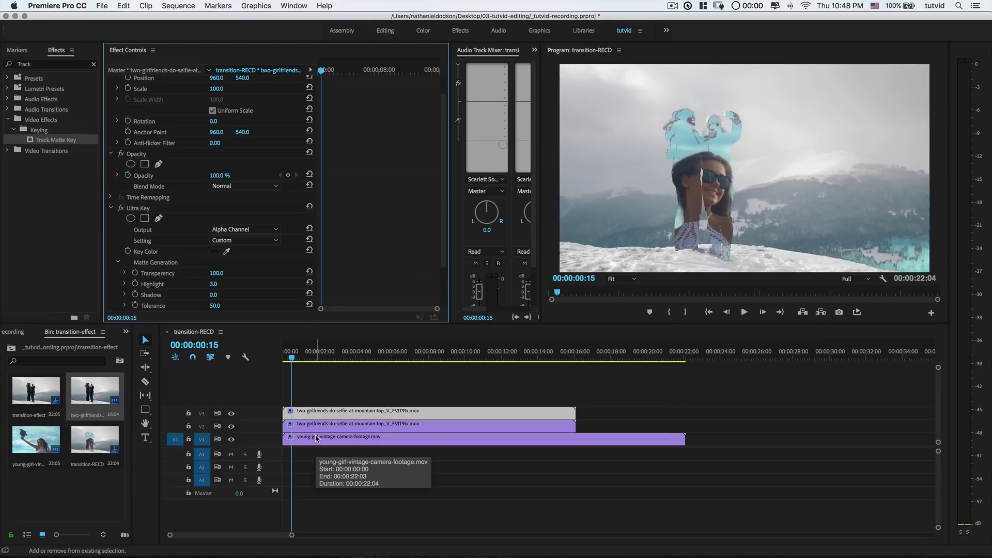
key(shift+Right)
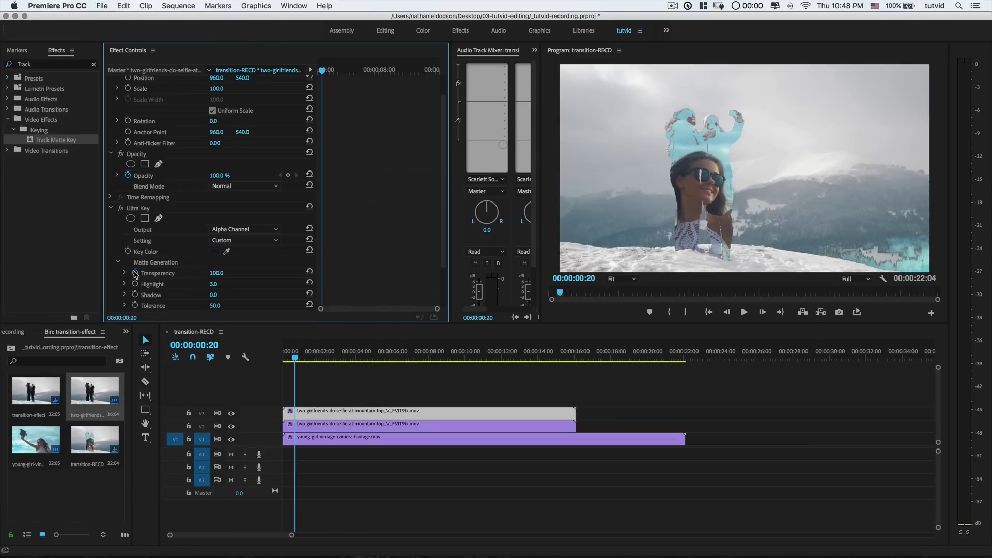
click(136, 273)
click(336, 279)
key(equal)
key(equal)
key(equal)
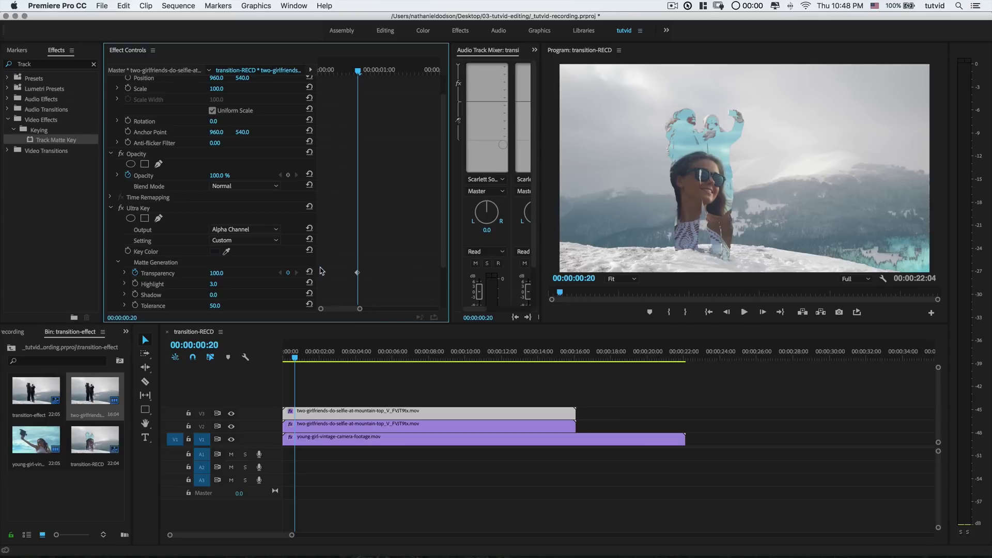
click(319, 72)
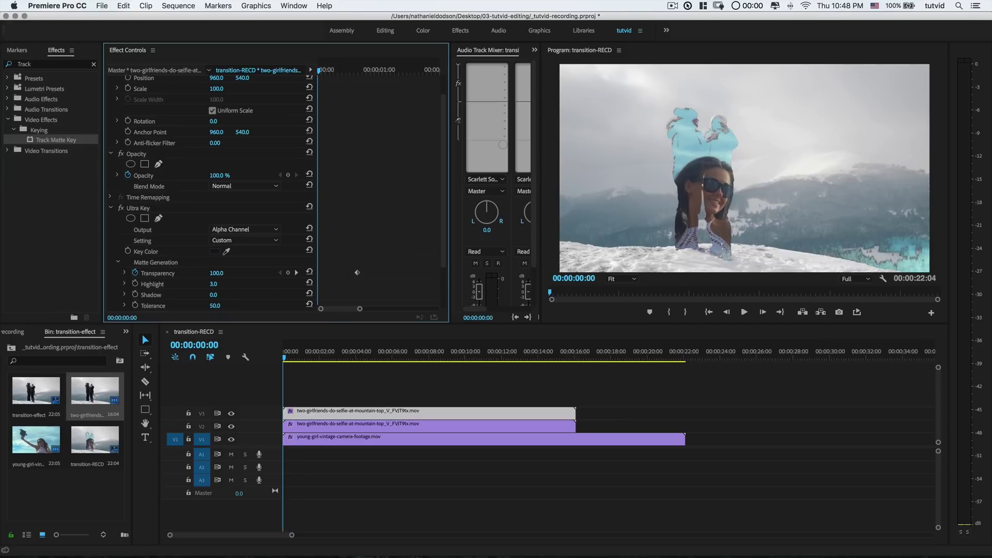
click(220, 273)
text(0)
key(Tab)
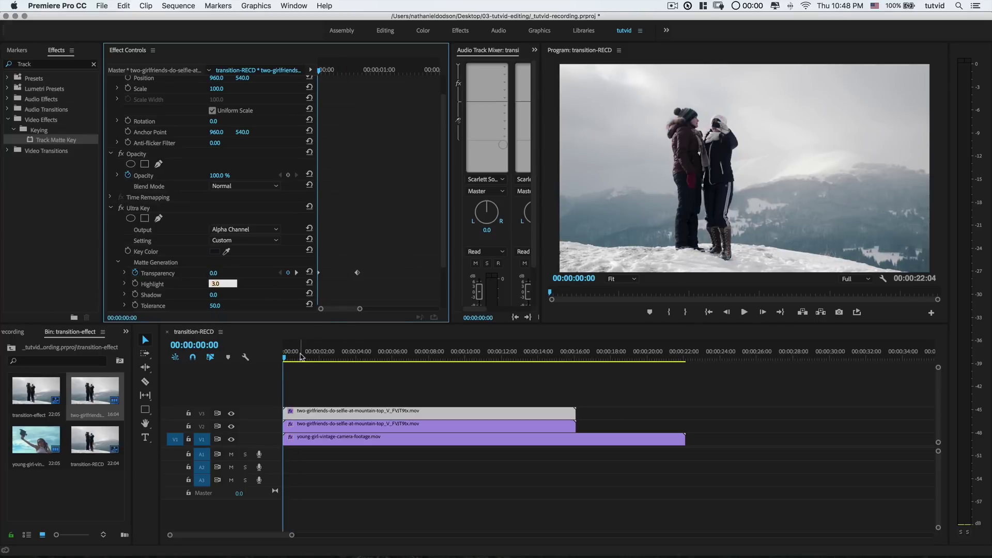
mouse_move(284, 358)
mouse_down()
mouse_move(307, 358)
mouse_move(258, 365)
mouse_move(307, 359)
mouse_up()
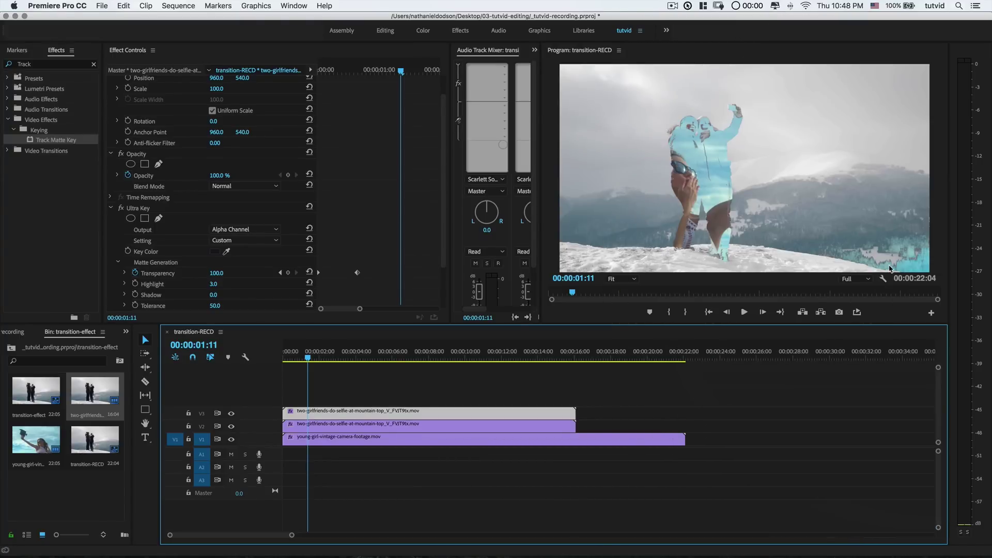
Step: Scrub and play the sequence to check the transparency ramp and find the dissolve point
drag(308, 355, 253, 372)
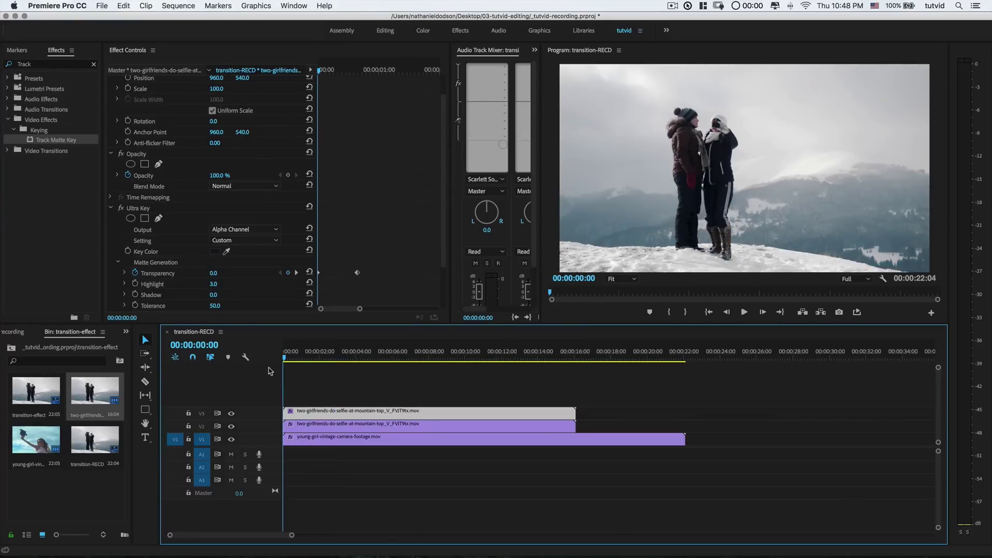
drag(253, 372, 317, 373)
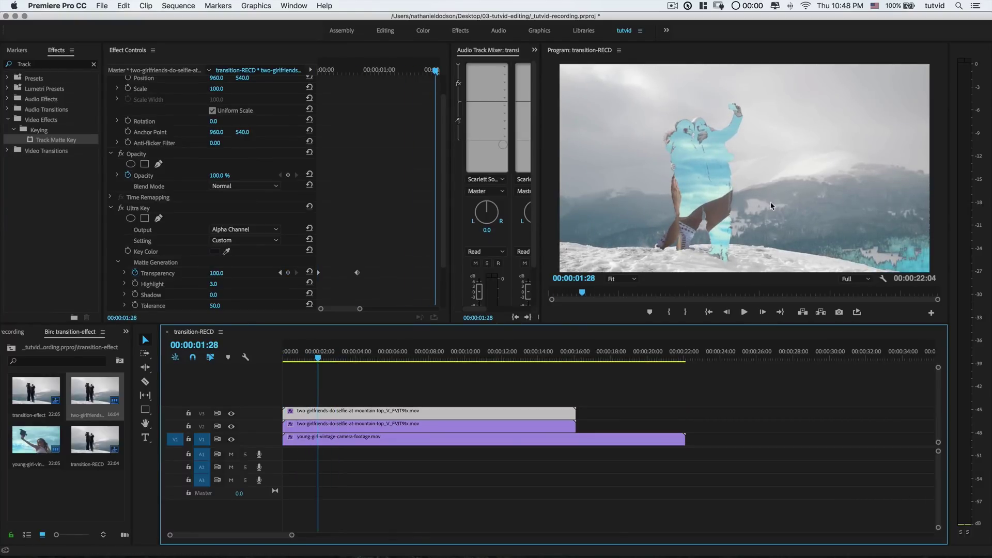
click(415, 232)
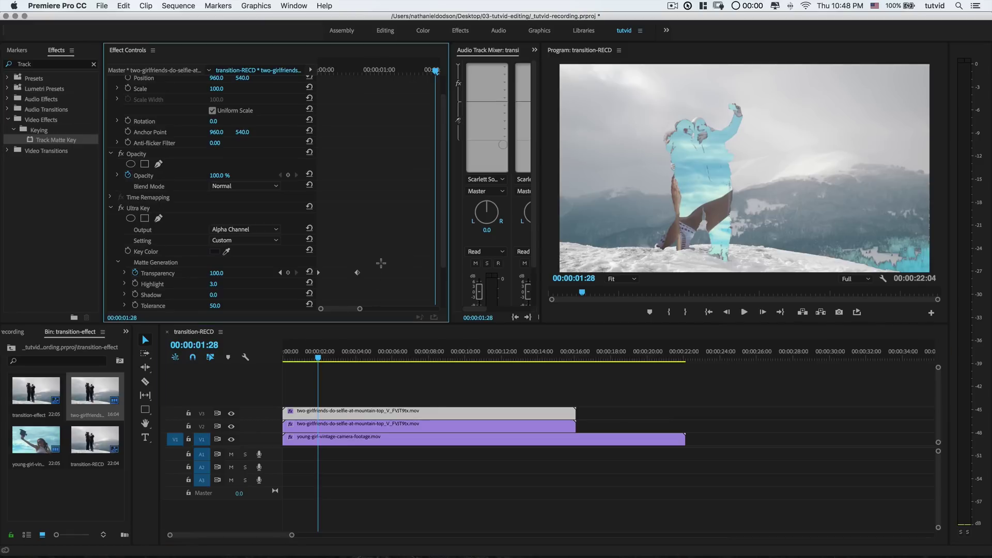
key(minus)
key(minus)
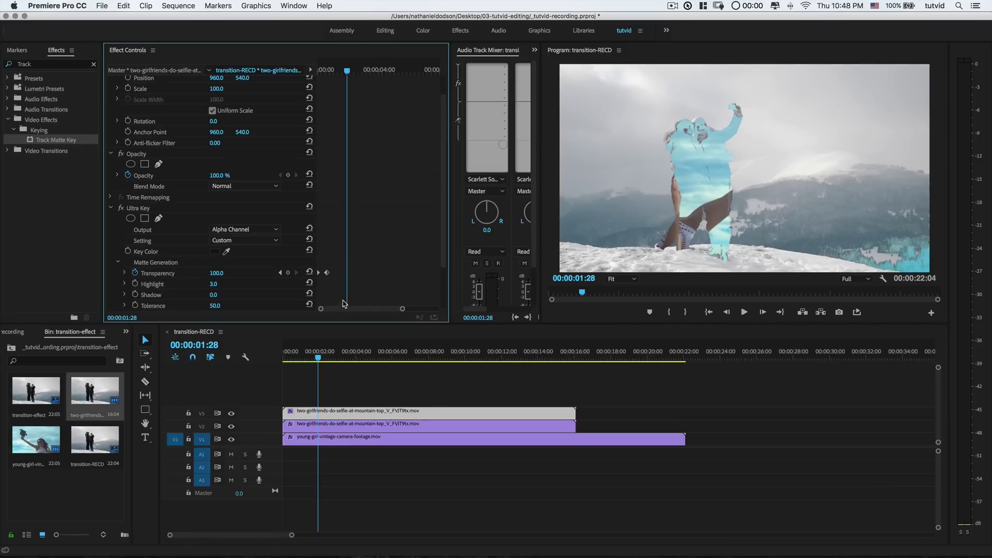
click(347, 70)
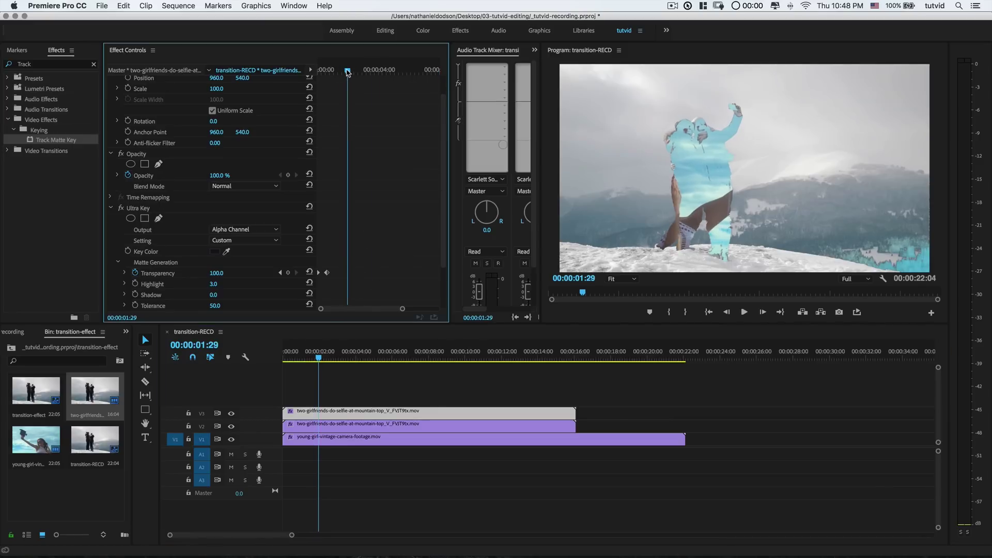
click(218, 356)
key(space)
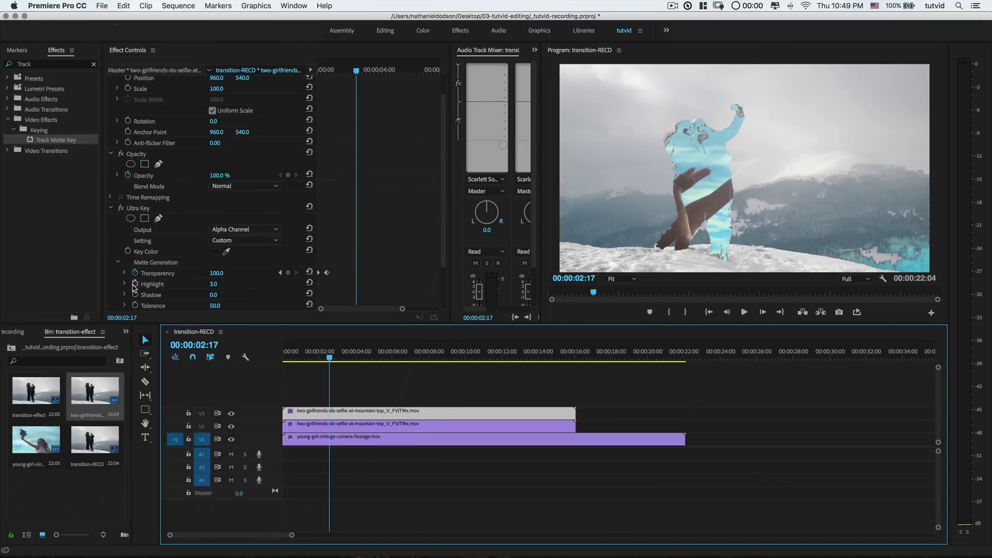
Step: Keyframe Ultra Key Highlight from 3.0 at 00:00:02:17 down to 0 at 00:00:03:17
click(135, 283)
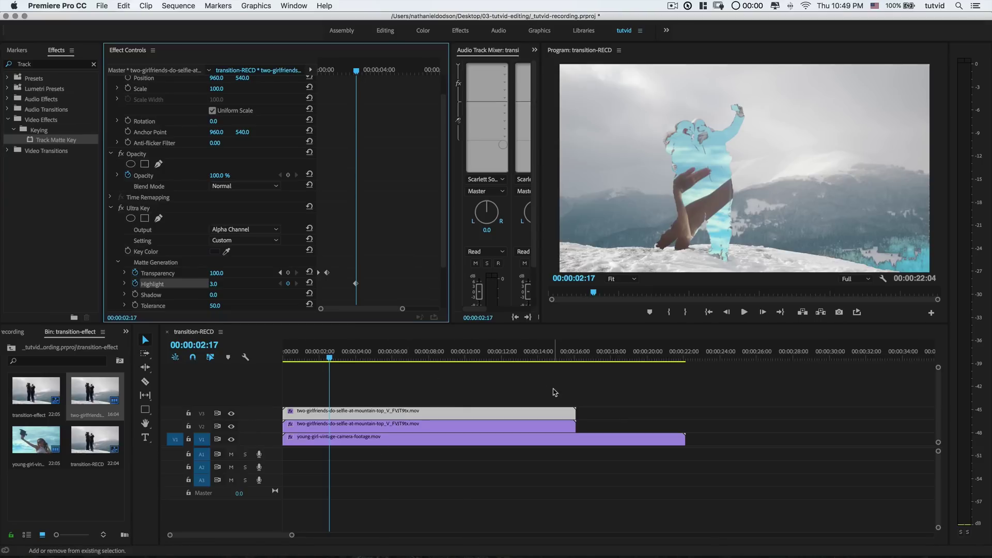
key(space)
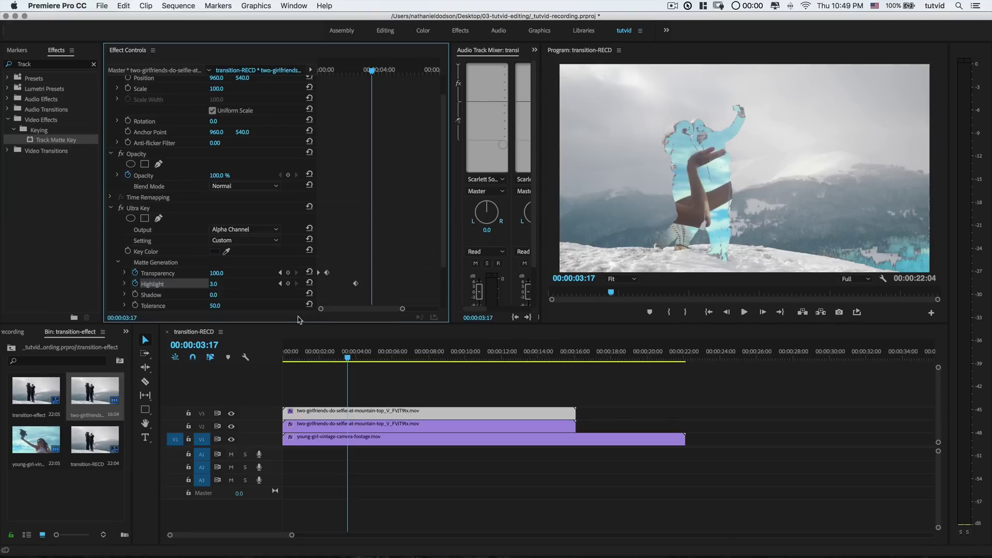
click(208, 285)
text(0)
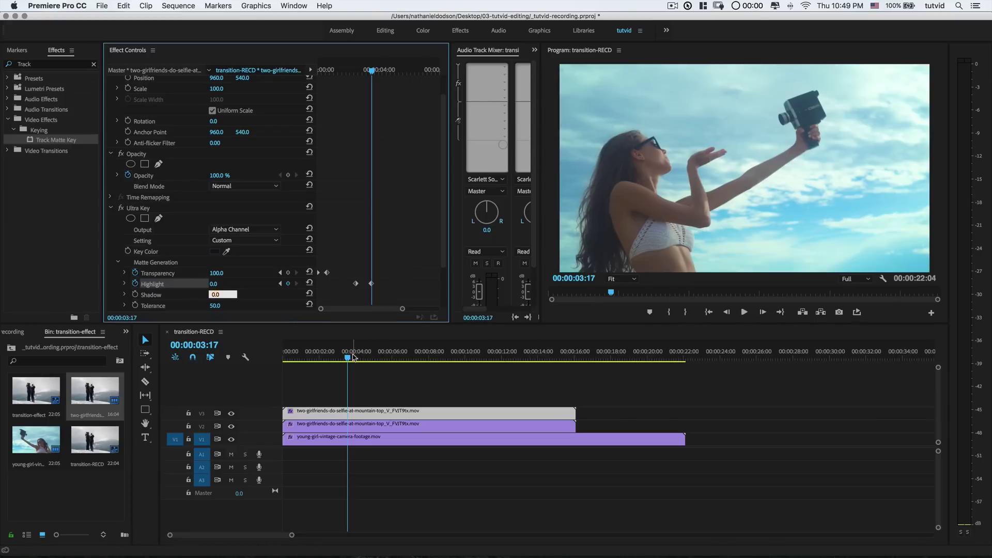
drag(348, 358, 283, 358)
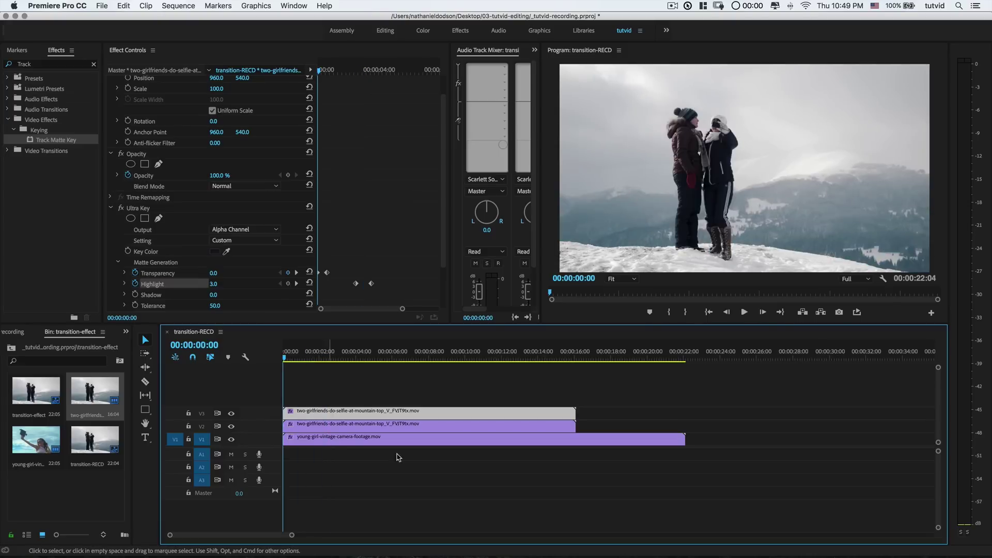
key(space)
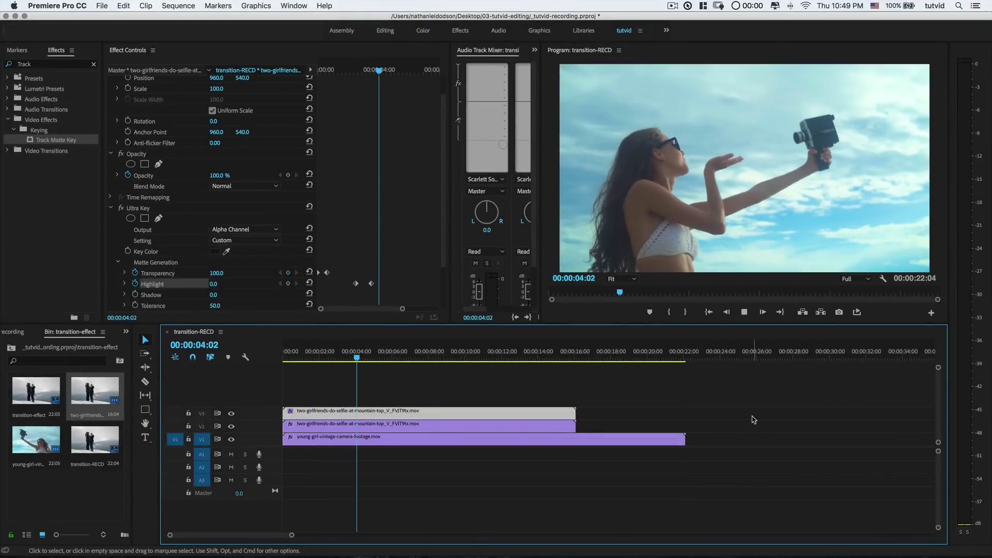
key(space)
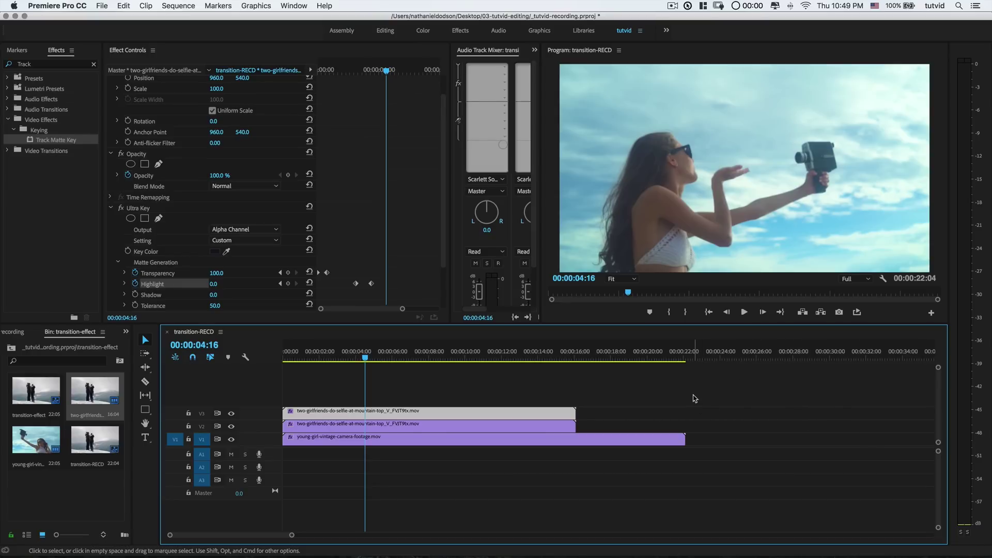
drag(366, 356, 297, 359)
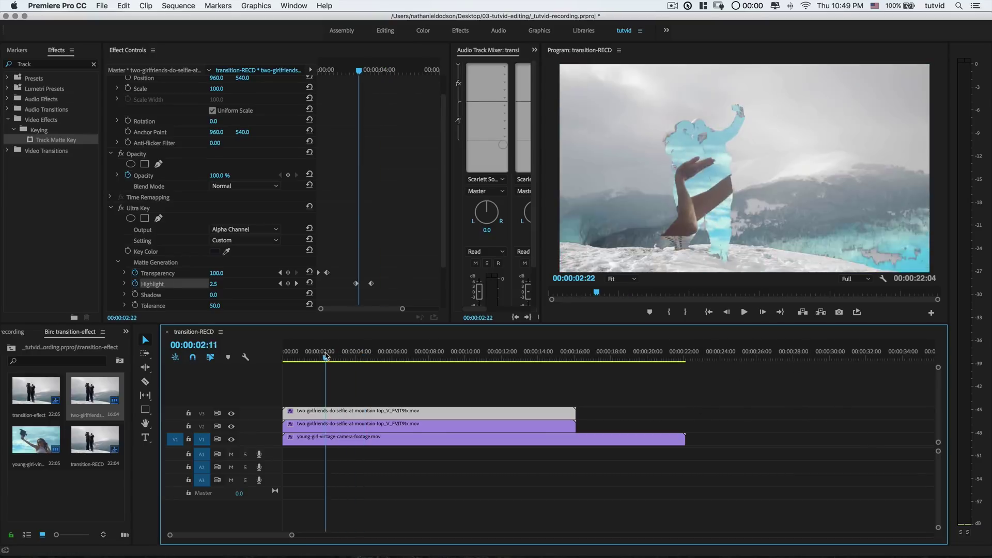
key(space)
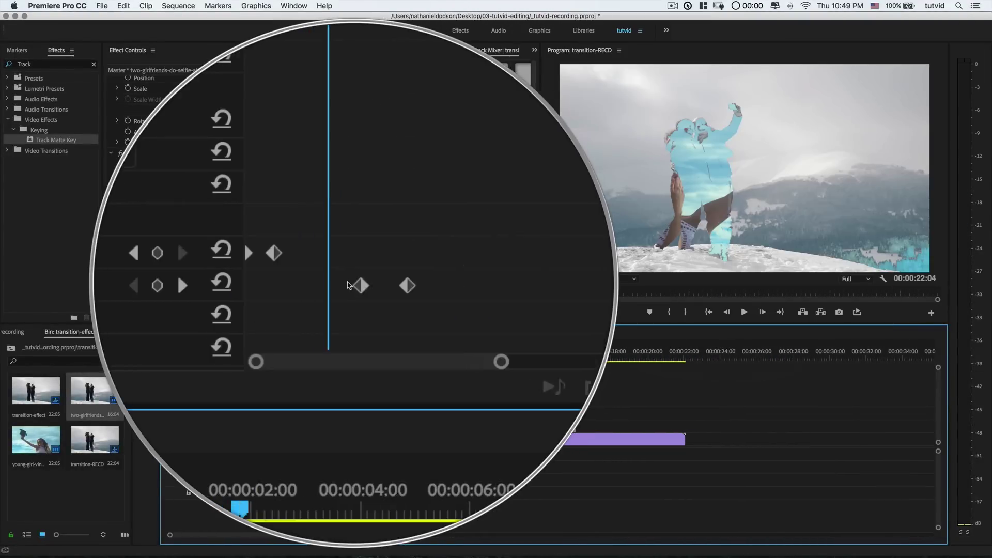
Step: Shift both Ultra Key Highlight keyframes earlier and replay the transition from the start
drag(392, 278, 346, 288)
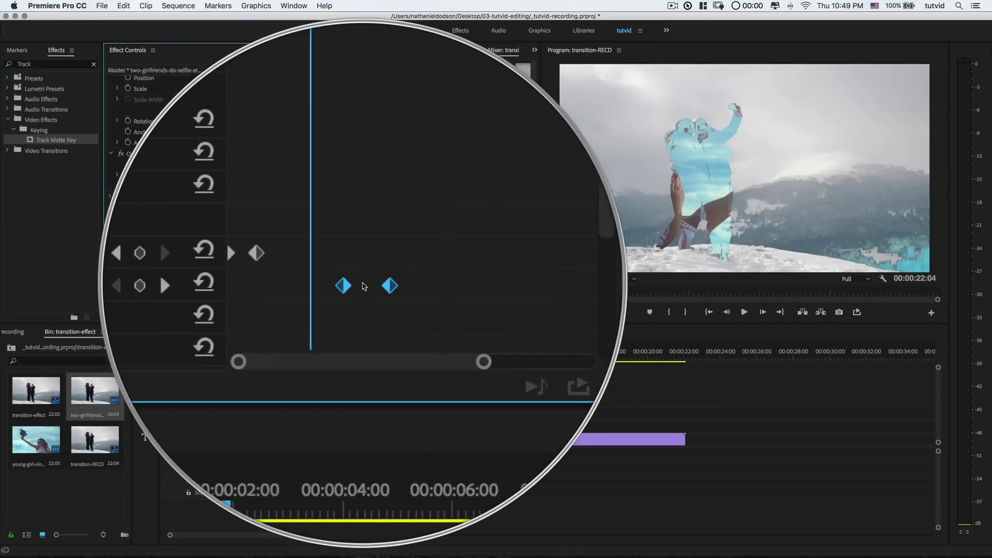
drag(360, 287, 354, 286)
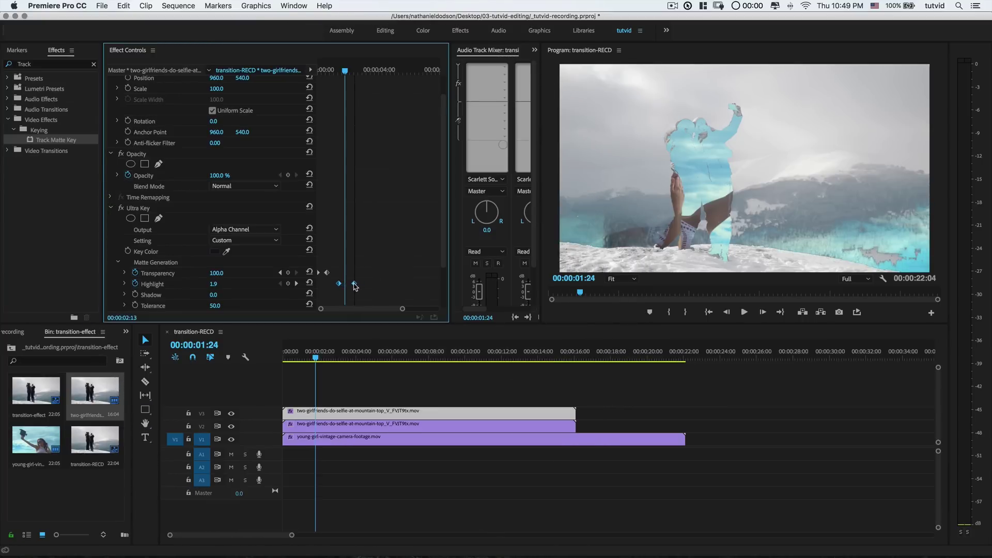
key(Home)
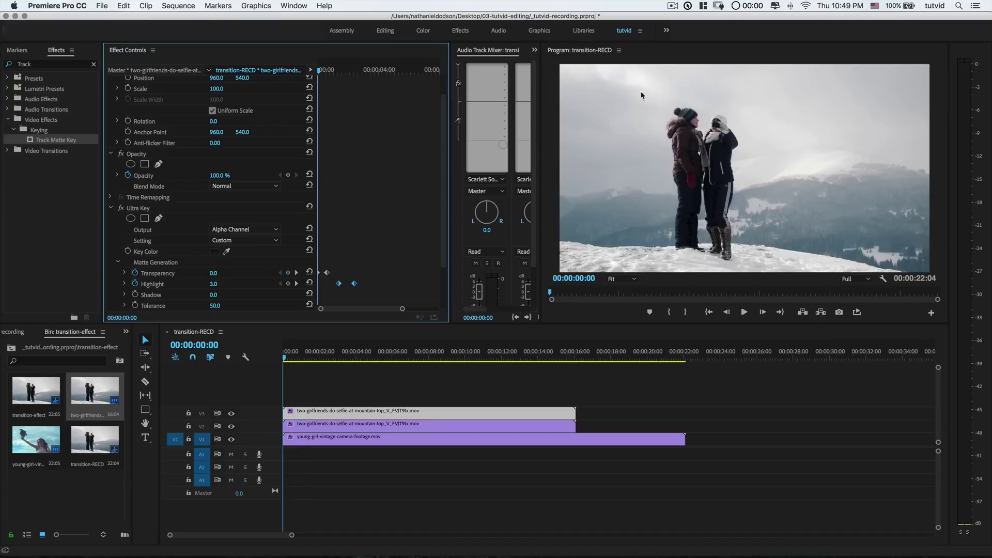
key(space)
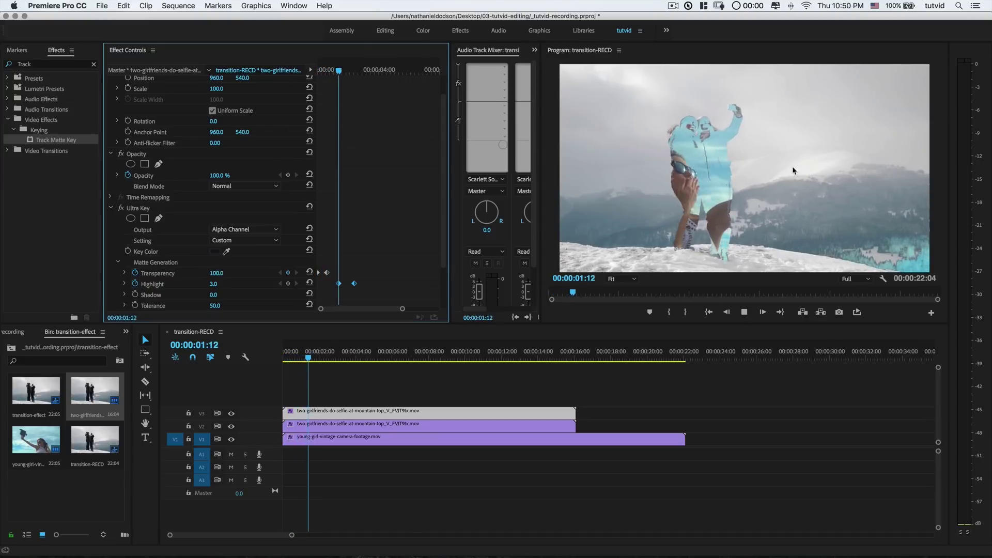
key(space)
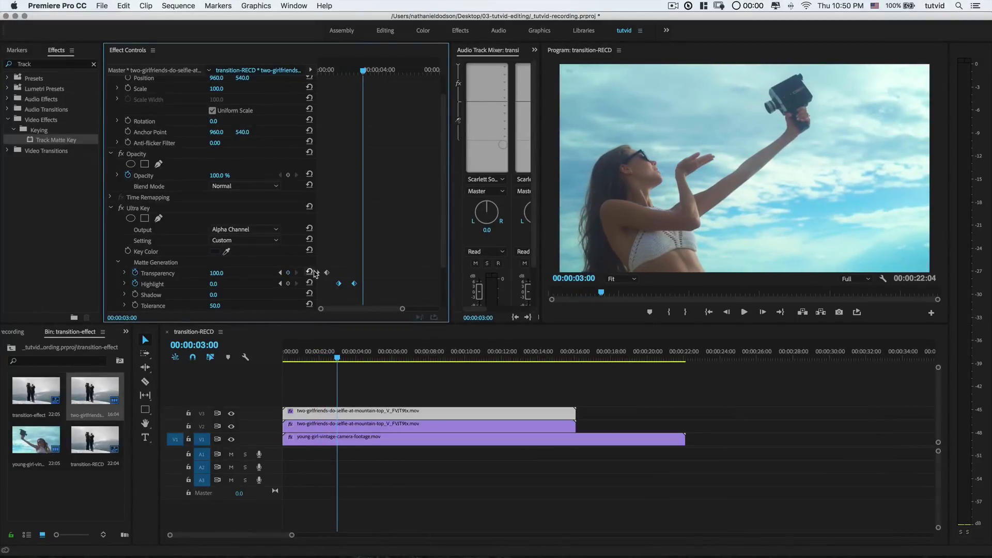
scroll(307, 79, up, 1)
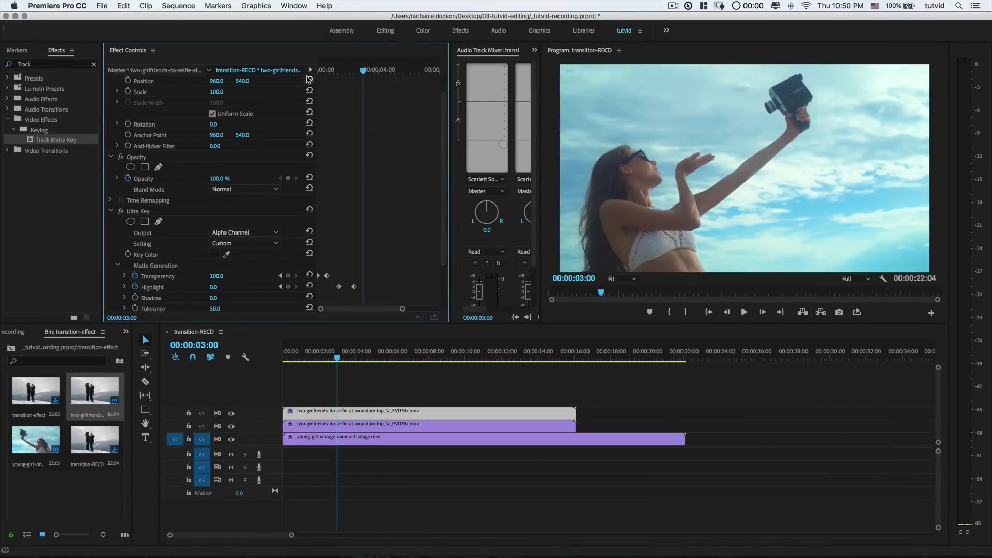
Step: Move the second Transparency keyframe earlier to 00:00:00:07 and replay the quicker transition
click(324, 73)
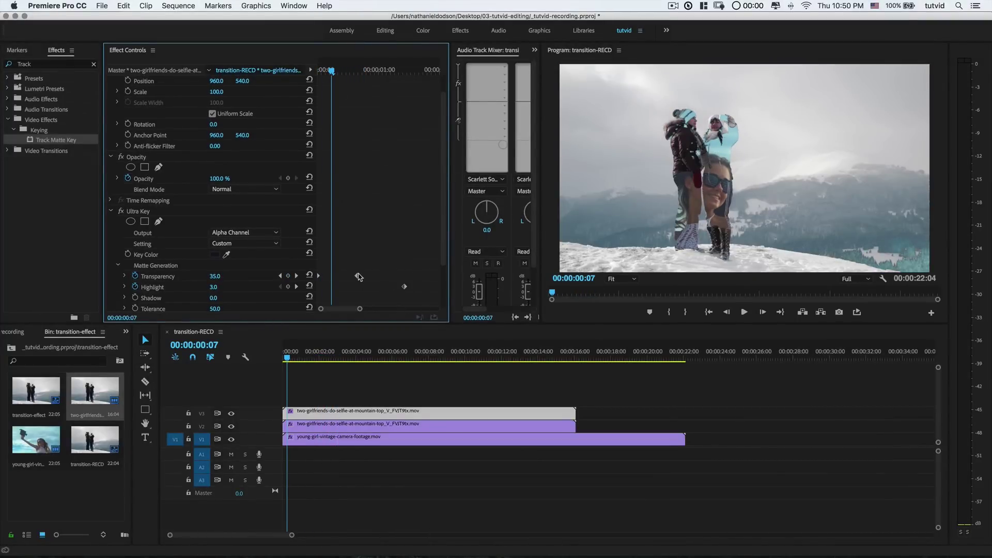
drag(359, 277, 332, 278)
key(minus)
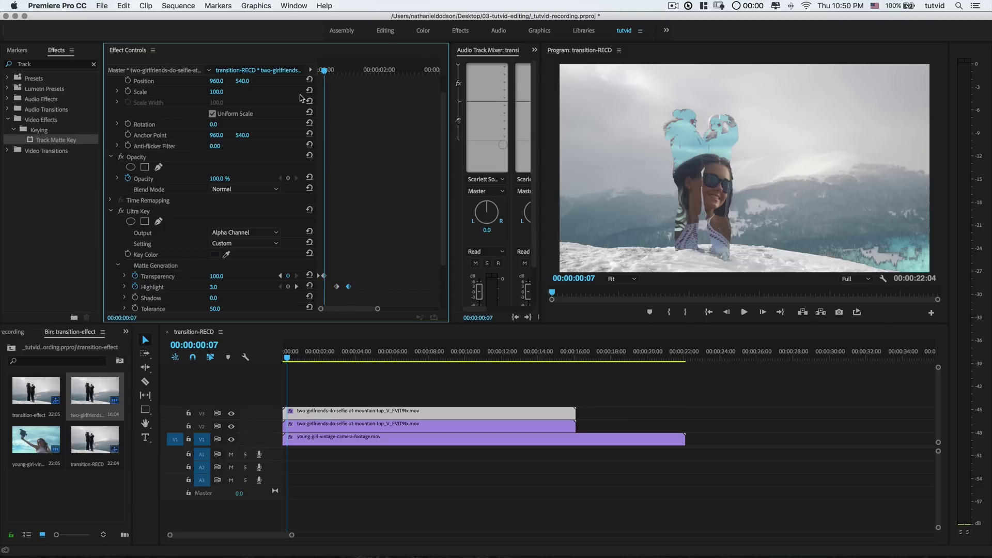
key(Home)
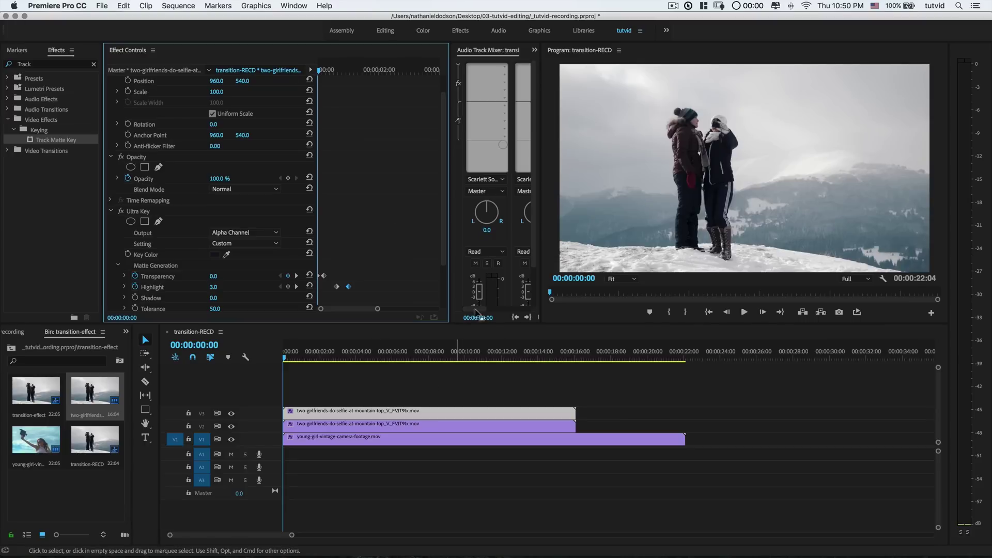
key(space)
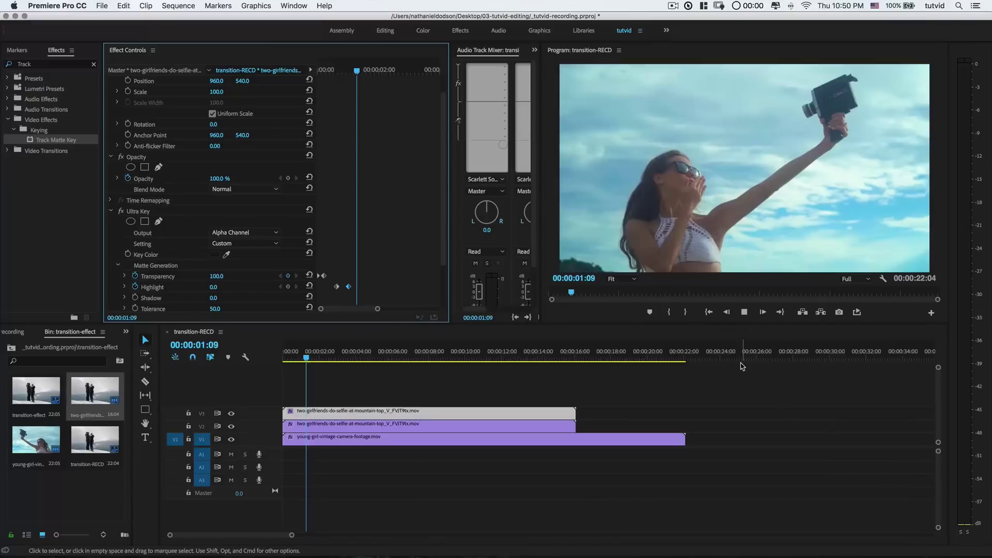
key(space)
Step: Return to the sequence start and select all Transparency and Highlight keyframes
click(308, 397)
key(Home)
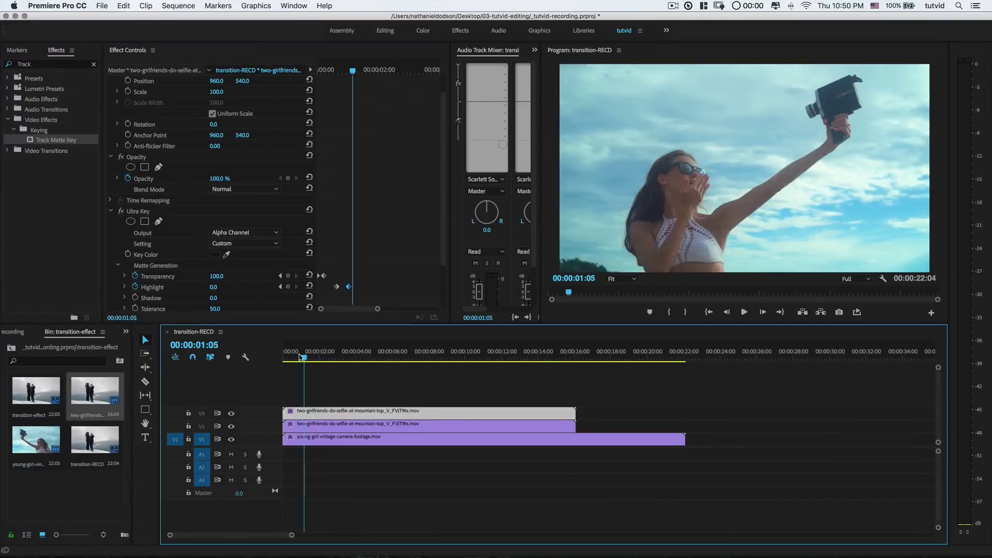
drag(377, 257, 346, 288)
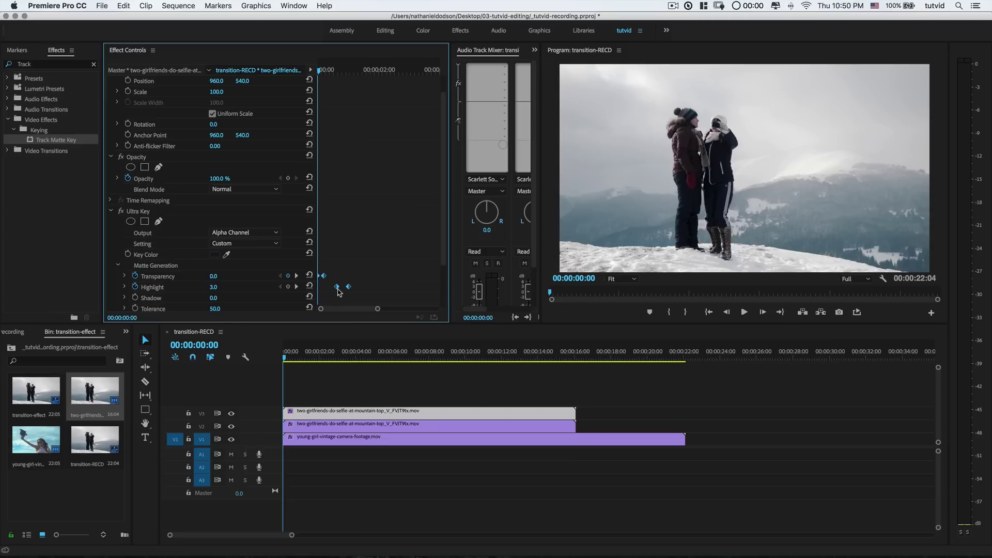
Step: Switch the selected Transparency and Highlight keyframes to Auto Bezier and preview the result
right_click(322, 276)
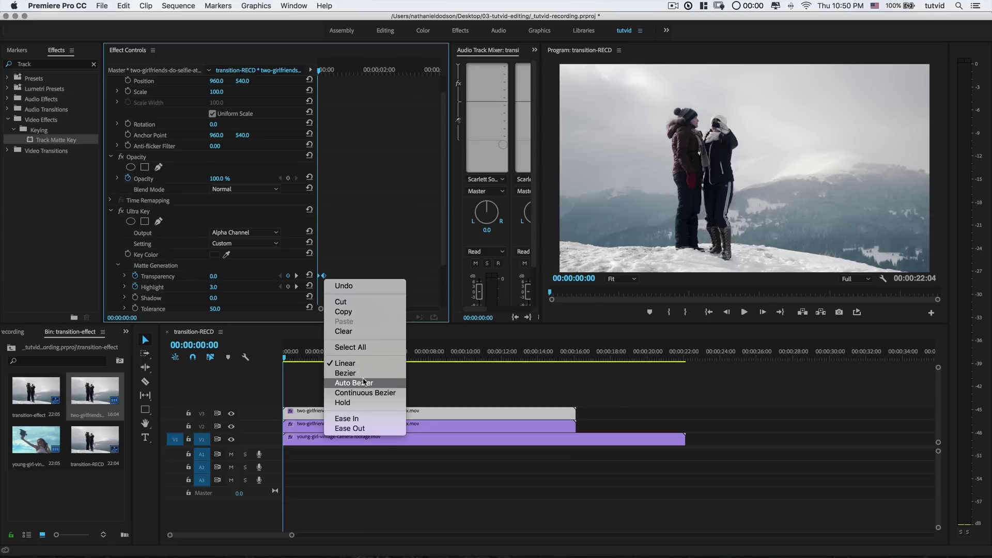
click(345, 383)
key(space)
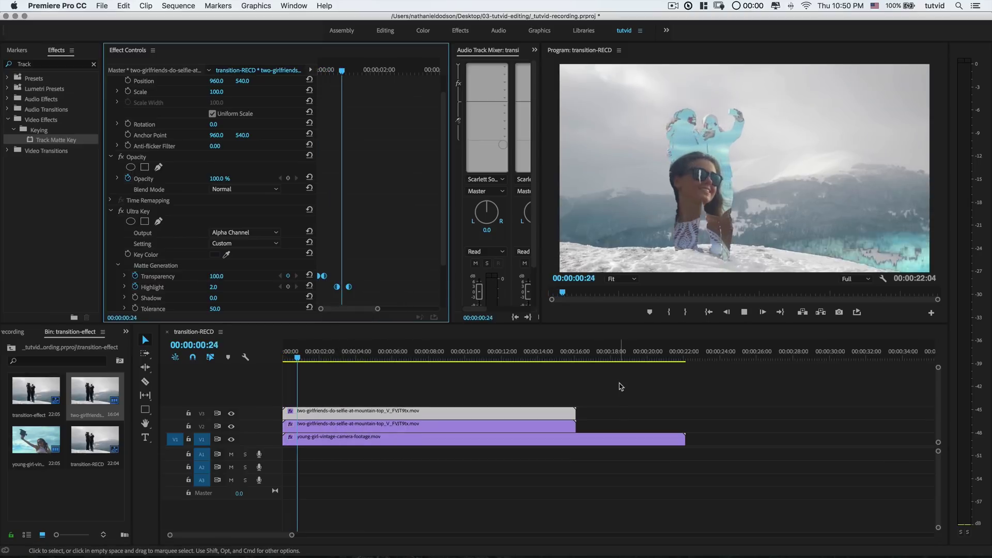
key(space)
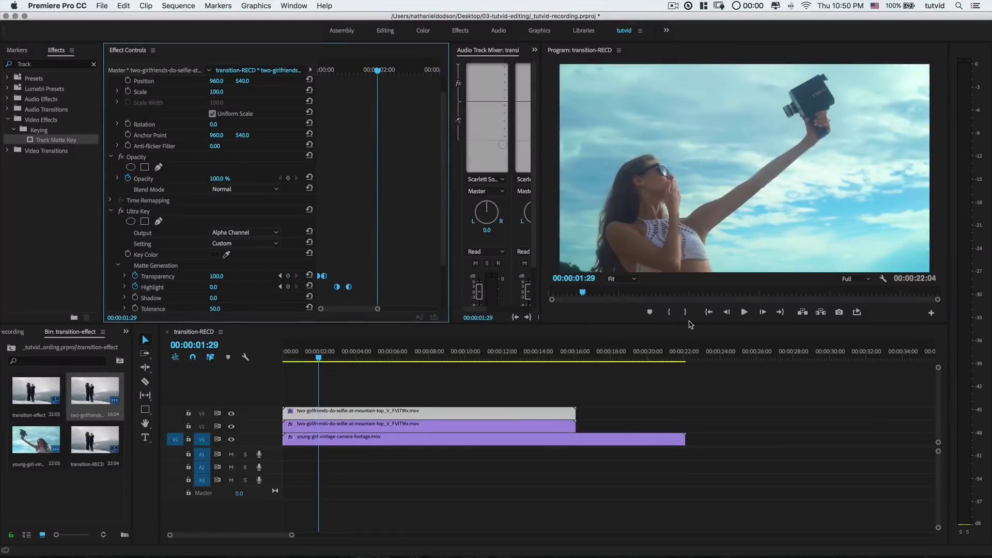